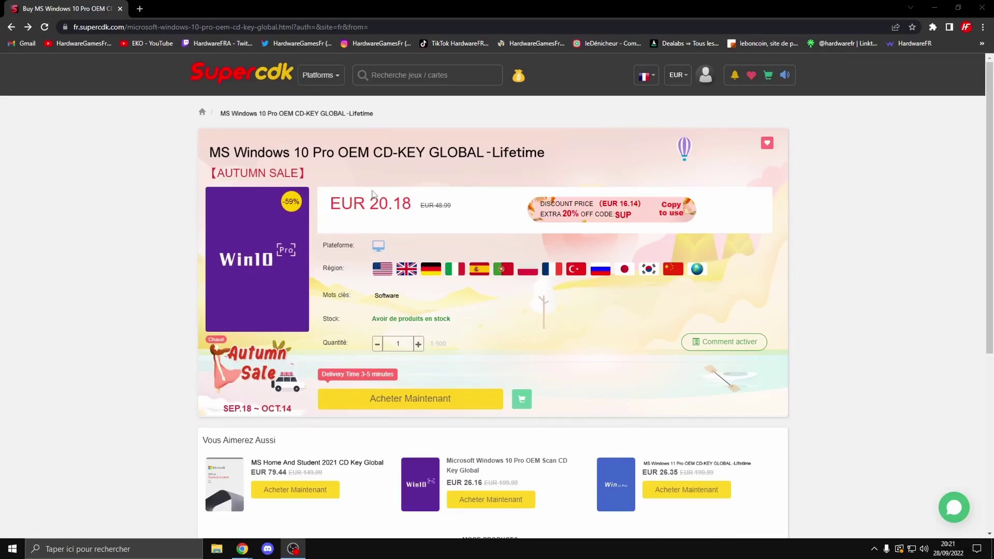
# Check the Windows 10 Pro OEM key's EUR 20.18 price and buy it now
pyautogui.moveTo(370, 199); pyautogui.dragTo(422, 204)
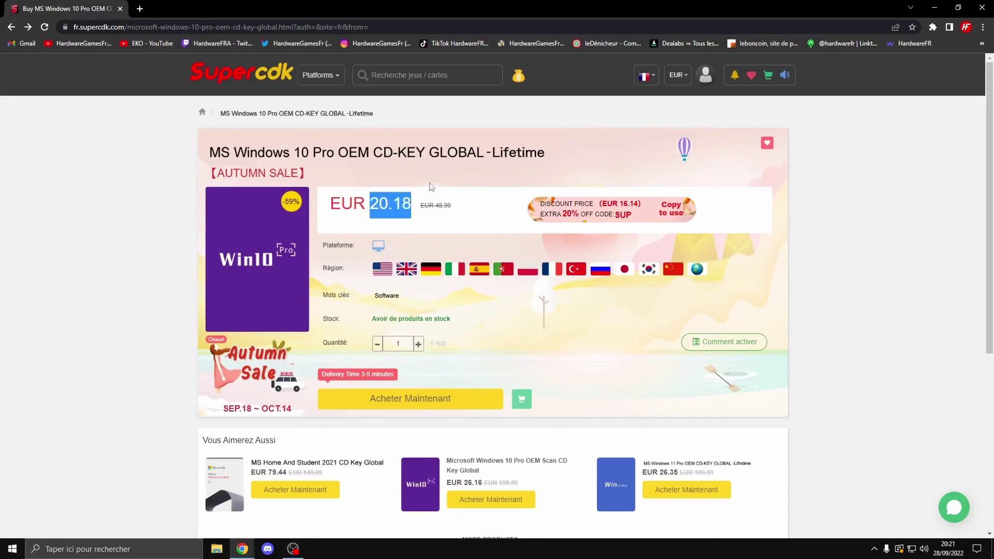
pyautogui.click(431, 188)
pyautogui.click(651, 77)
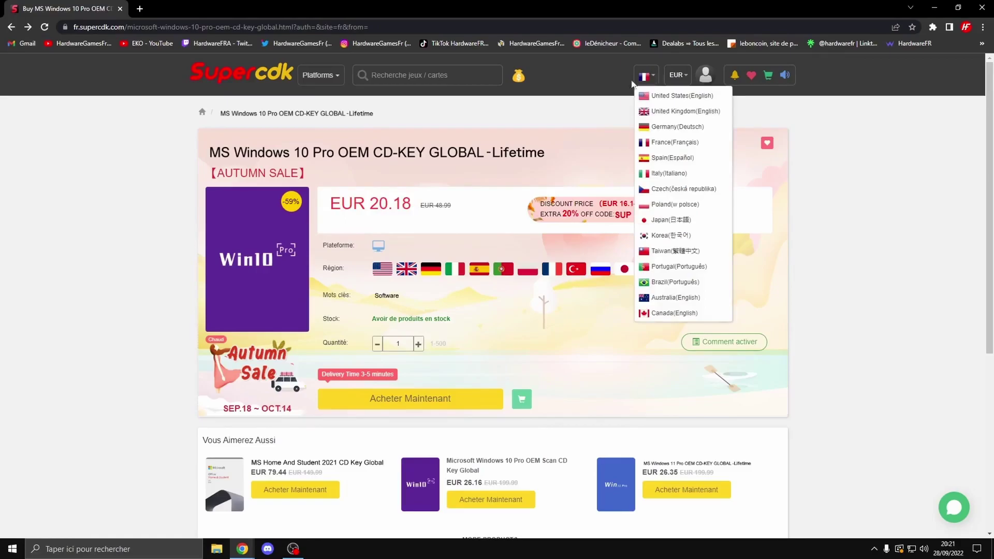
pyautogui.click(581, 123)
pyautogui.moveTo(373, 201); pyautogui.dragTo(434, 204)
pyautogui.click(444, 399)
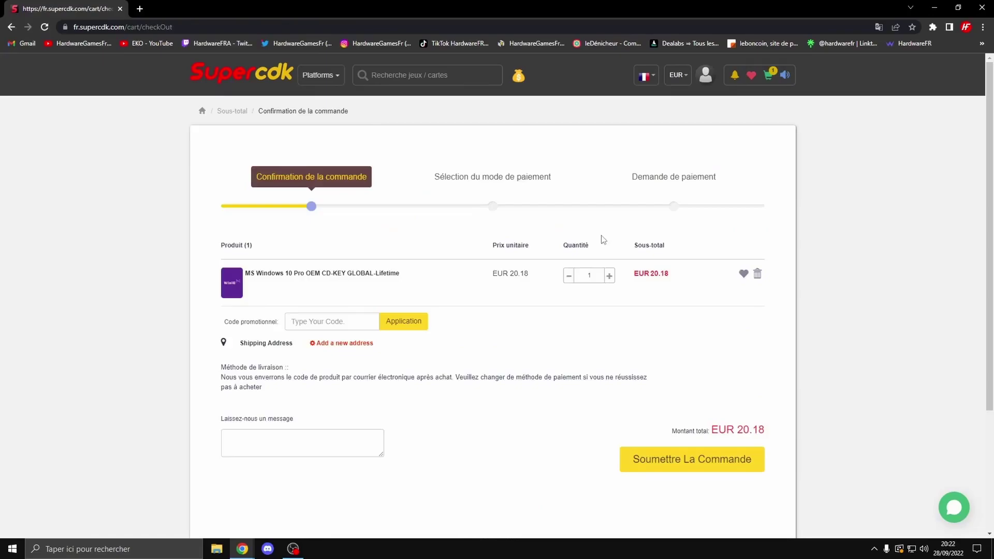
# Apply the promo code and verify the EUR 5.05 discount off the original EUR 20.18 price
pyautogui.click(311, 322)
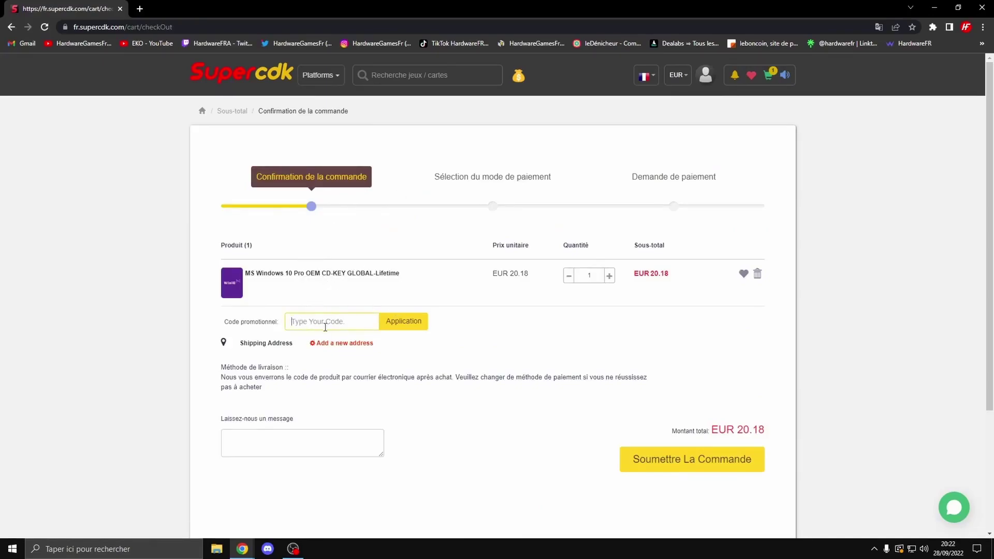
pyautogui.write('SPHG')
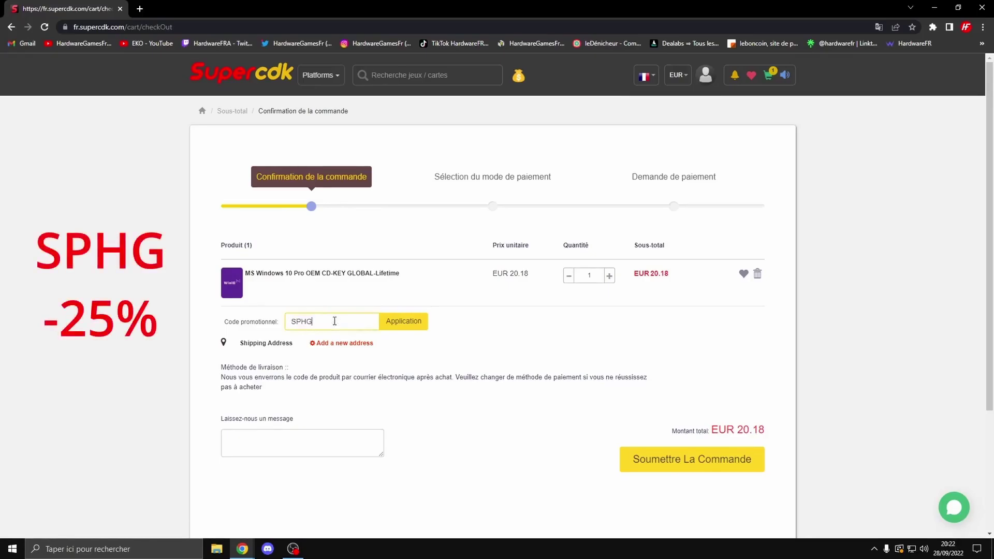
pyautogui.click(411, 329)
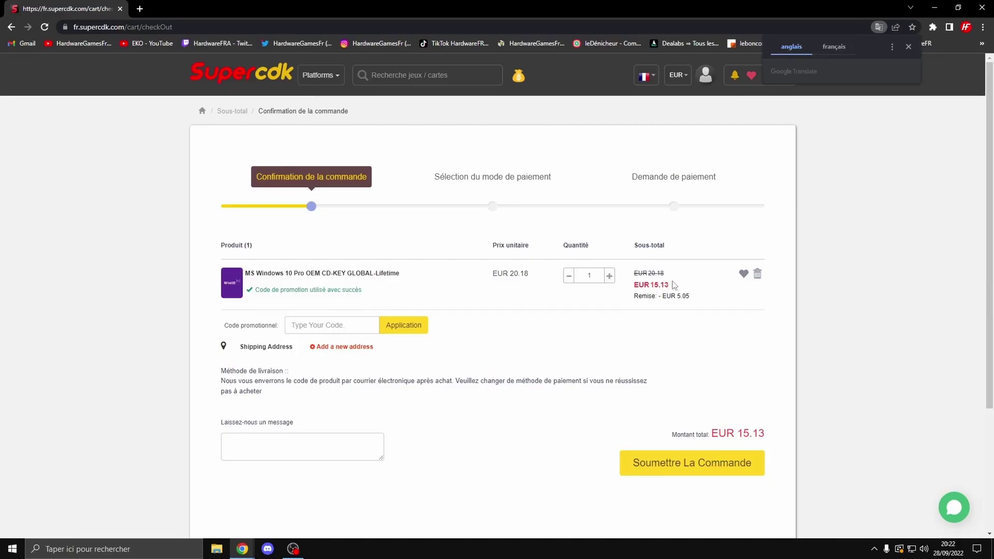
pyautogui.moveTo(676, 296); pyautogui.dragTo(693, 301)
pyautogui.click(703, 299)
pyautogui.tripleClick(649, 270)
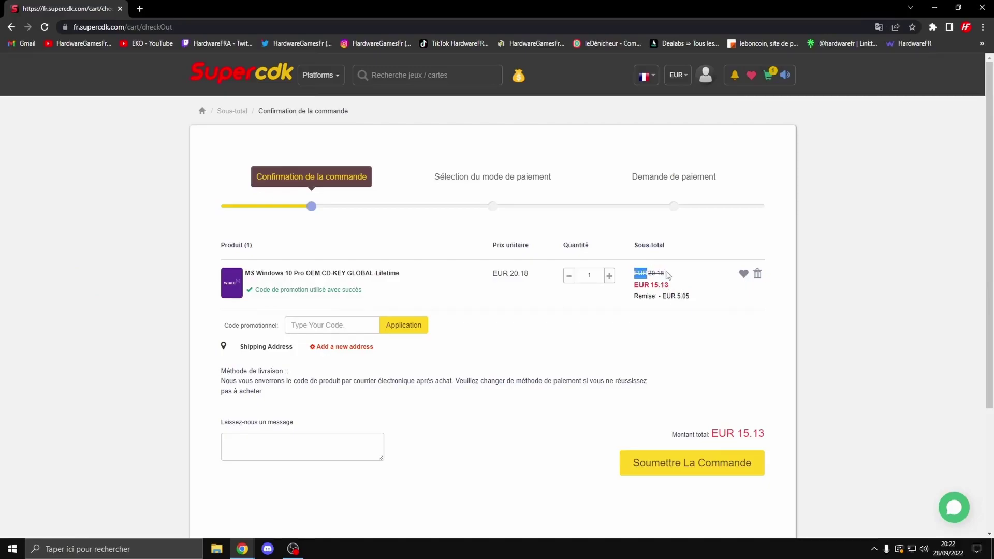
pyautogui.click(667, 284)
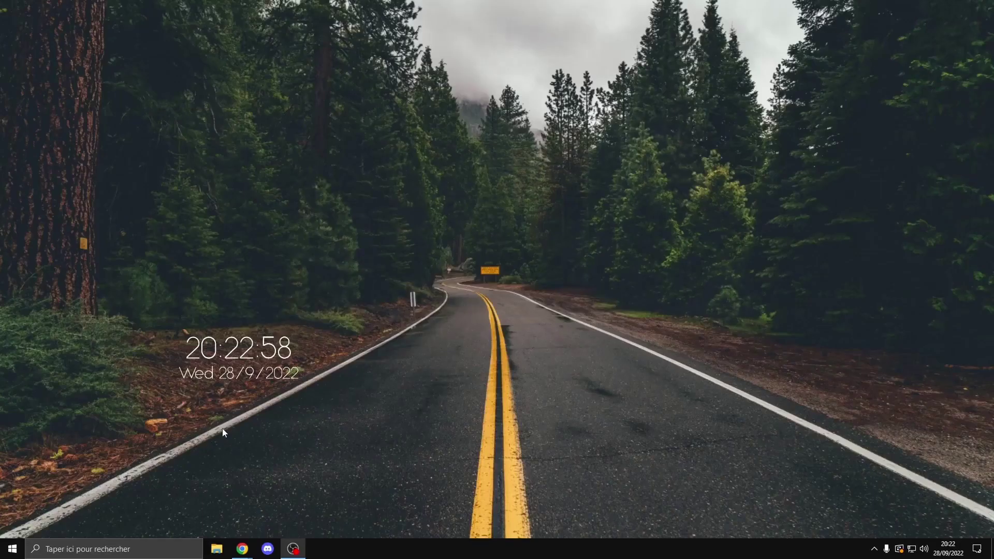
# Open the Activation page under Update and Security in Windows Settings
pyautogui.click(20, 548)
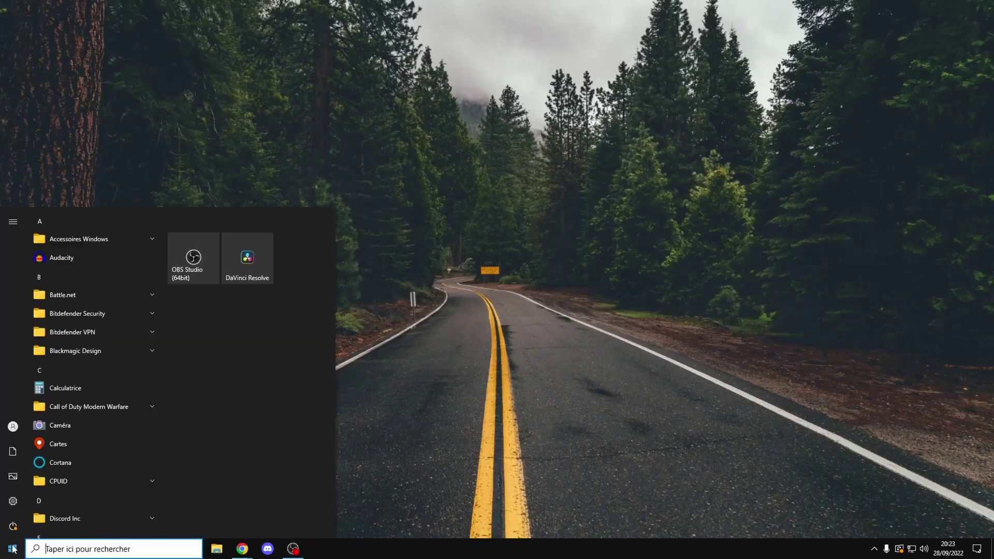
pyautogui.click(13, 501)
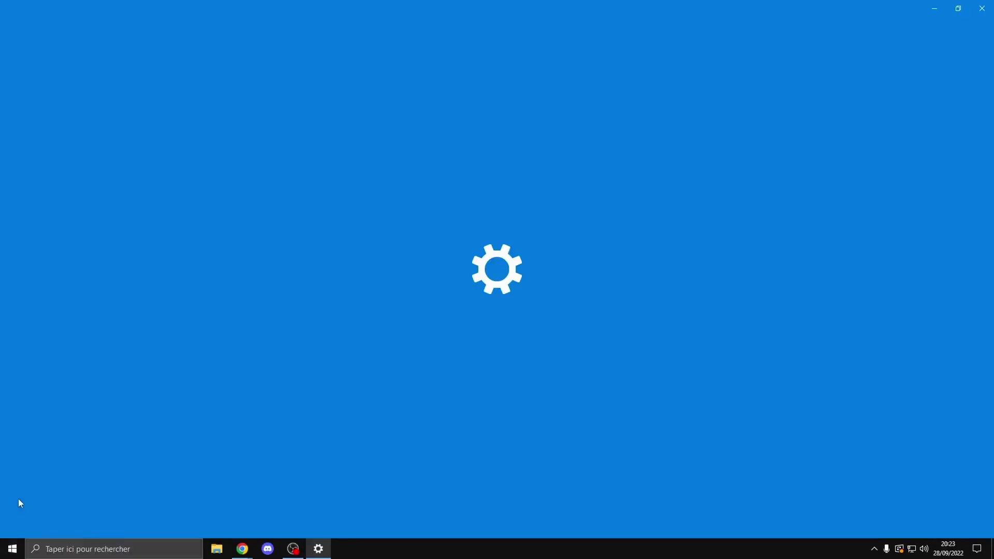
pyautogui.click(524, 284)
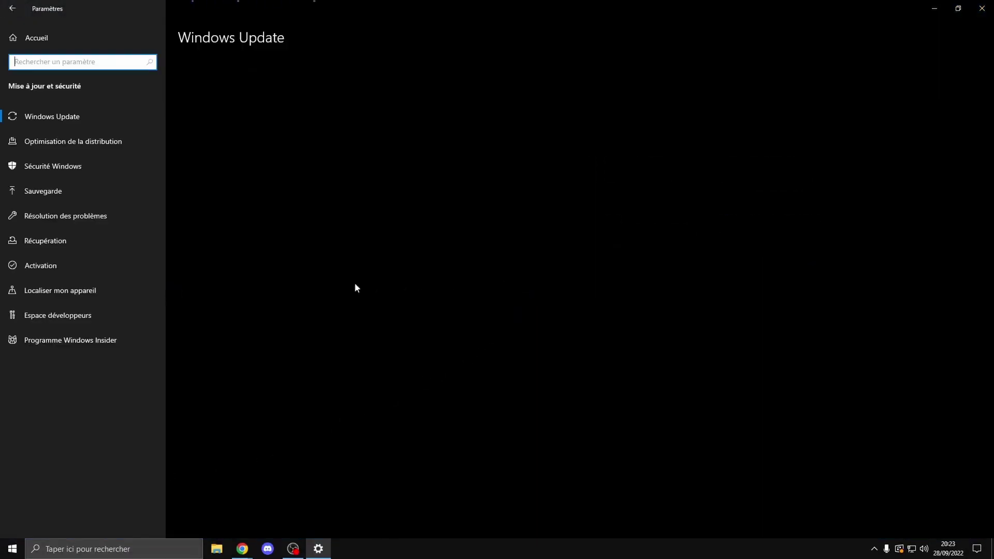
pyautogui.click(50, 266)
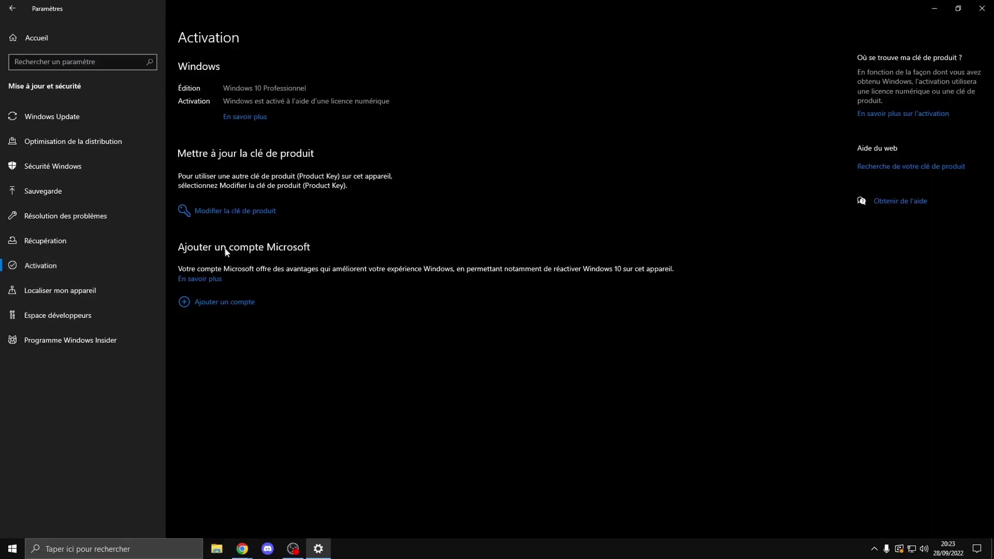
# Try entering a new product key, cancel the dialog, and close Settings
pyautogui.click(203, 213)
pyautogui.write('GFGFG-FYGGF-GGFGF-DGFDG-FGFGD')
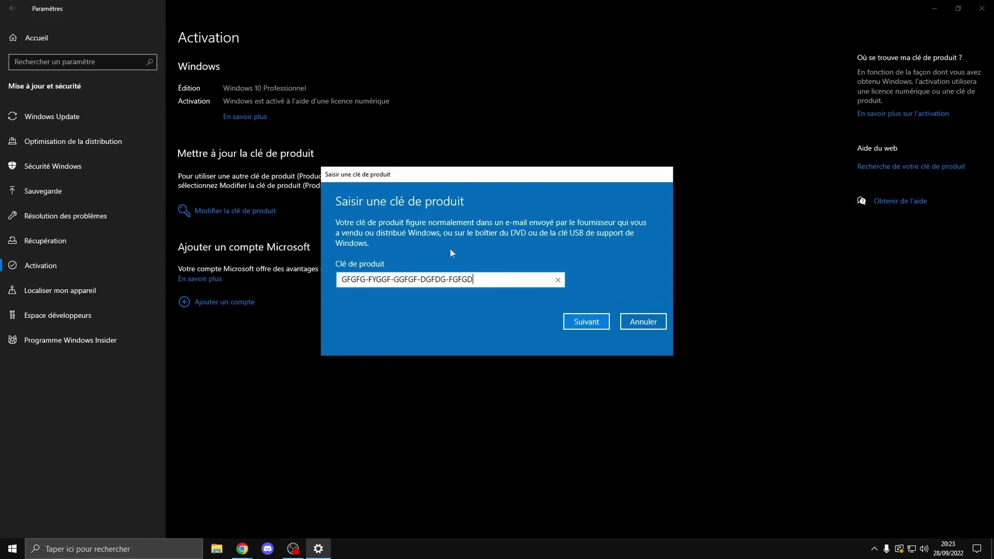
pyautogui.click(655, 328)
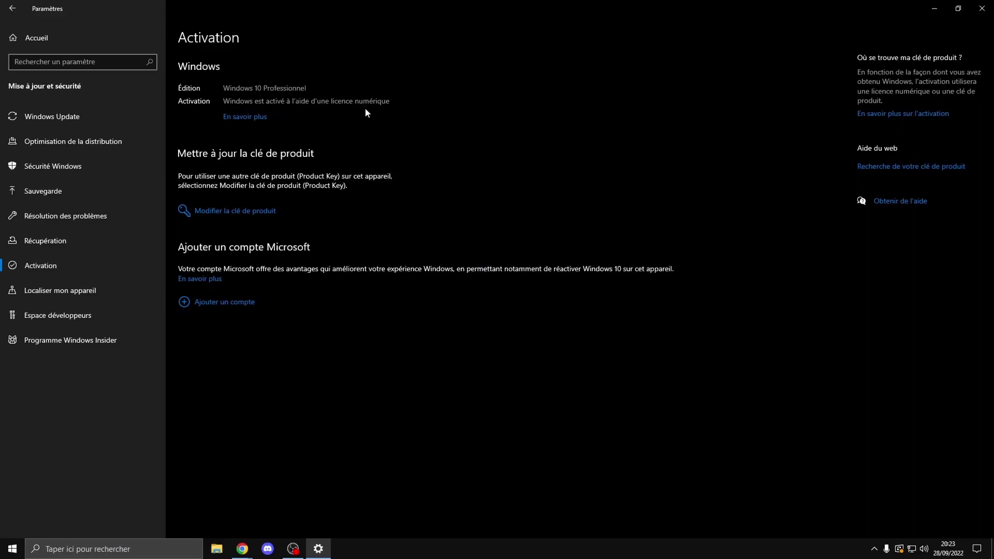
pyautogui.hotkey('alt', 'F4')
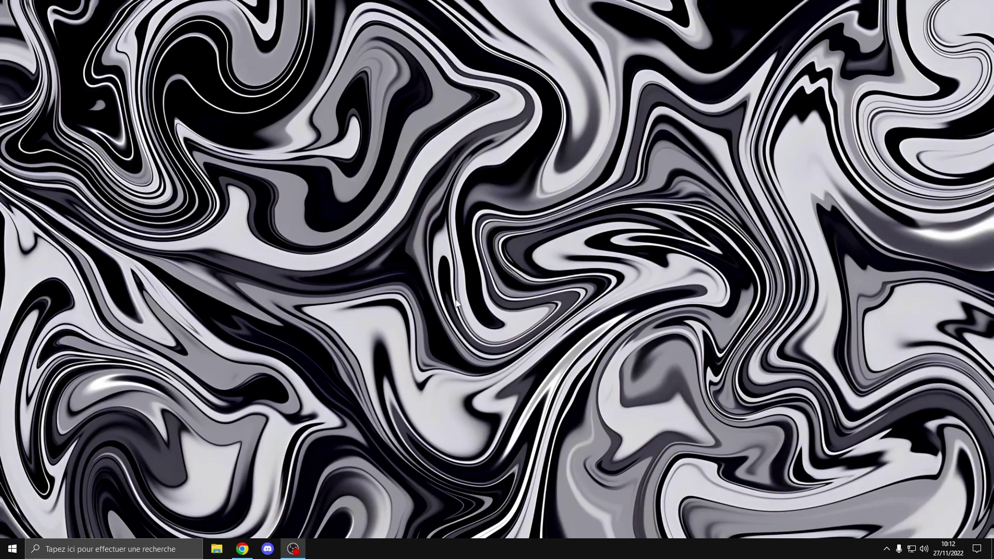
# Launch AMD Software from the desktop context menu and open its System page
pyautogui.rightClick(448, 277)
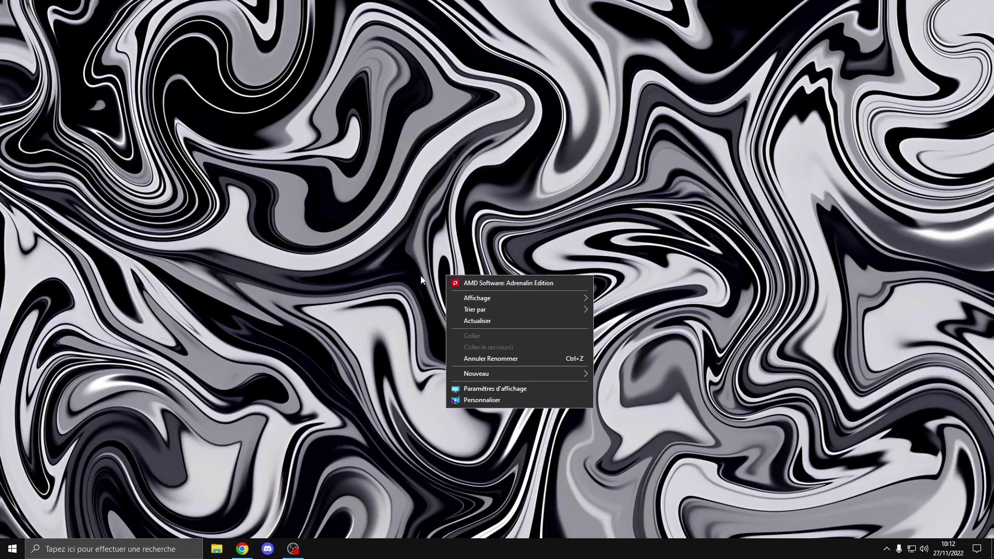
pyautogui.click(521, 284)
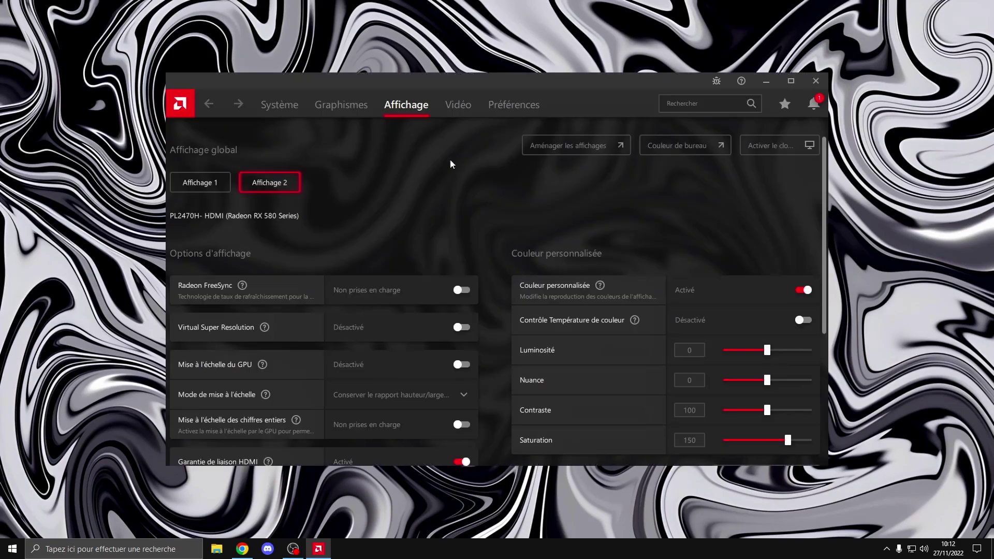
pyautogui.moveTo(425, 85); pyautogui.dragTo(418, 78)
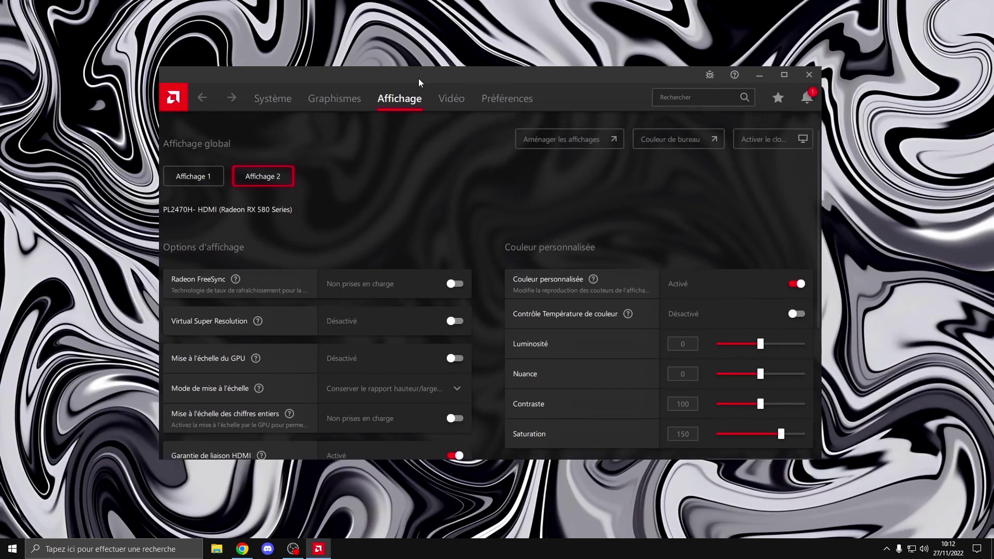
pyautogui.click(278, 104)
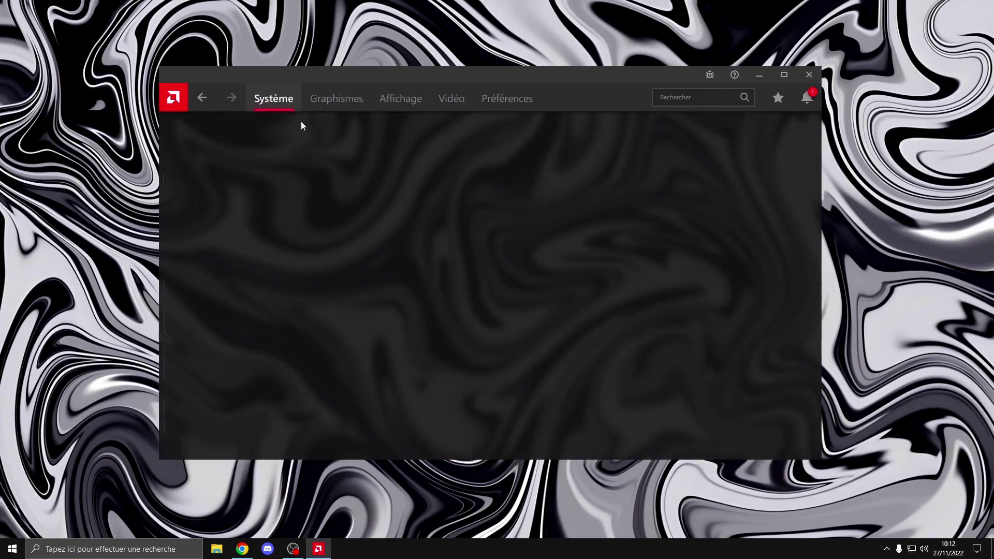
# Review the system details and enlarge the window to show the About row
pyautogui.scroll(-1, 505, 214)
pyautogui.scroll(1, 505, 216)
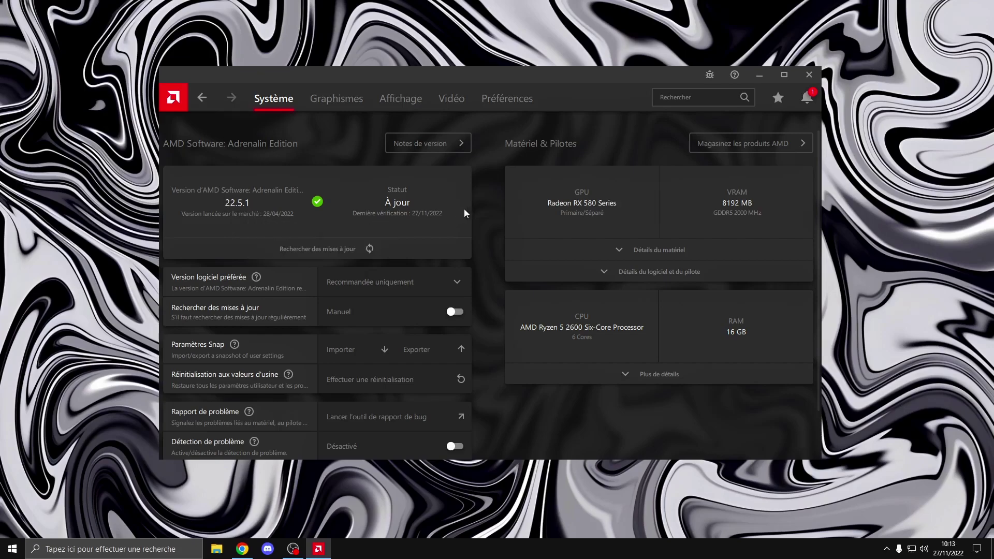
pyautogui.scroll(-2, 497, 217)
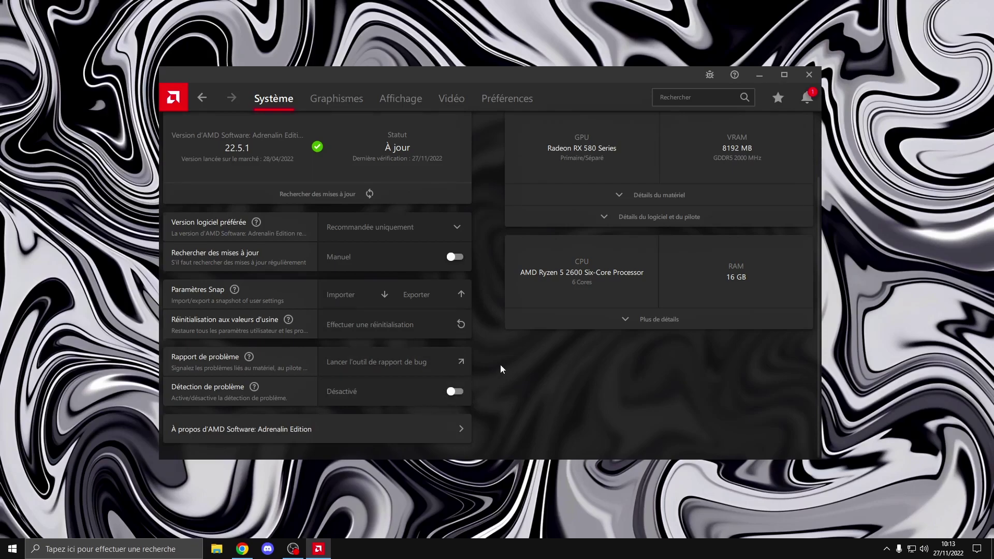
pyautogui.scroll(1, 500, 365)
pyautogui.scroll(-1, 396, 430)
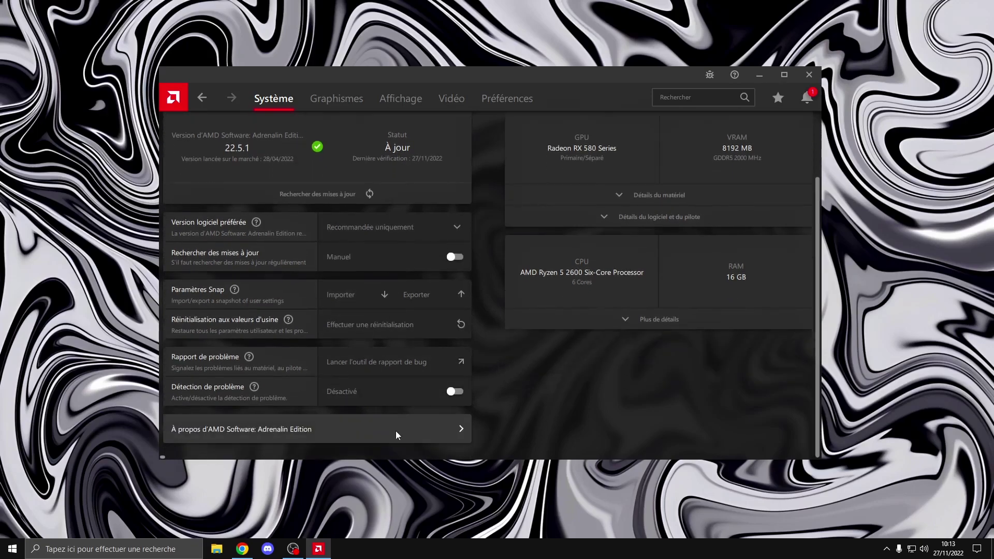
pyautogui.scroll(2, 442, 287)
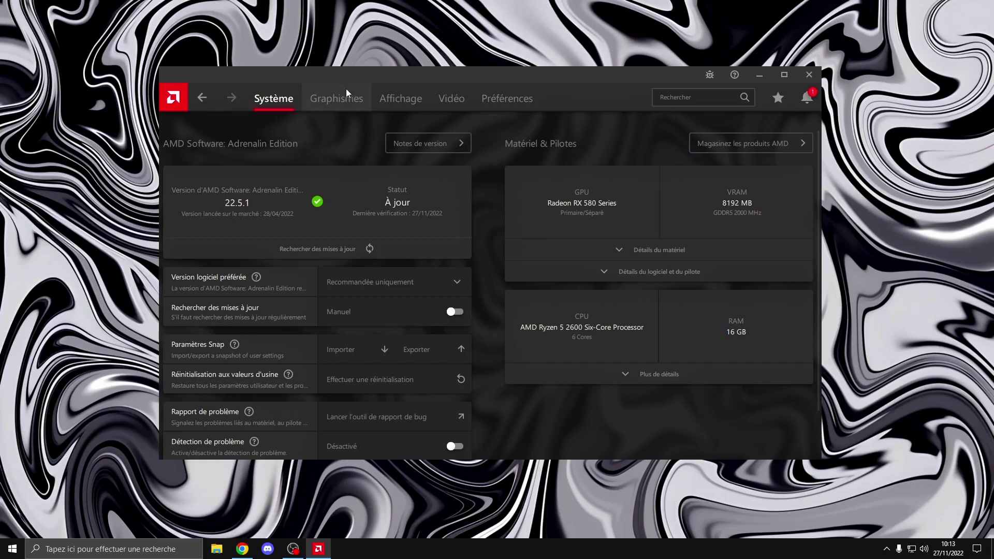
pyautogui.moveTo(309, 76); pyautogui.dragTo(291, 66)
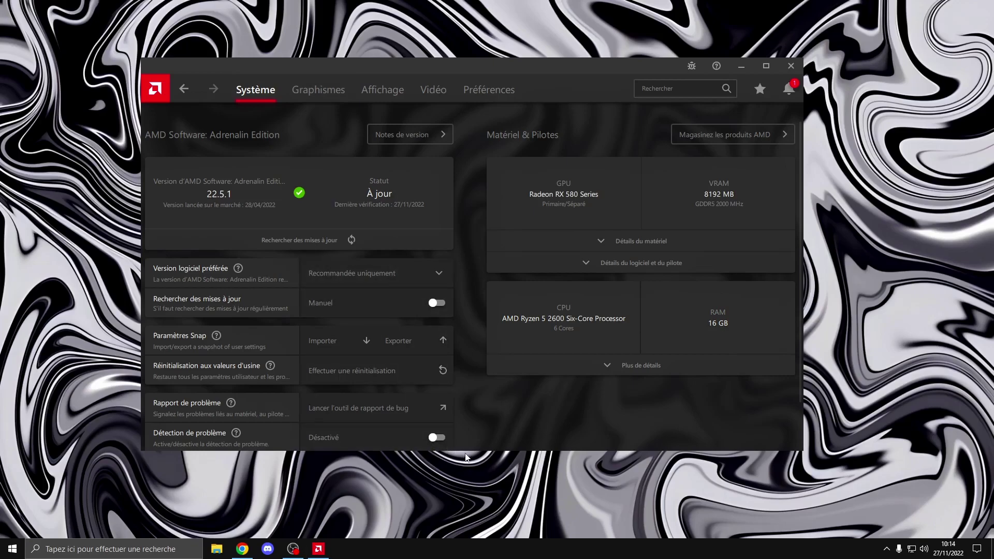
pyautogui.moveTo(466, 451); pyautogui.dragTo(466, 506)
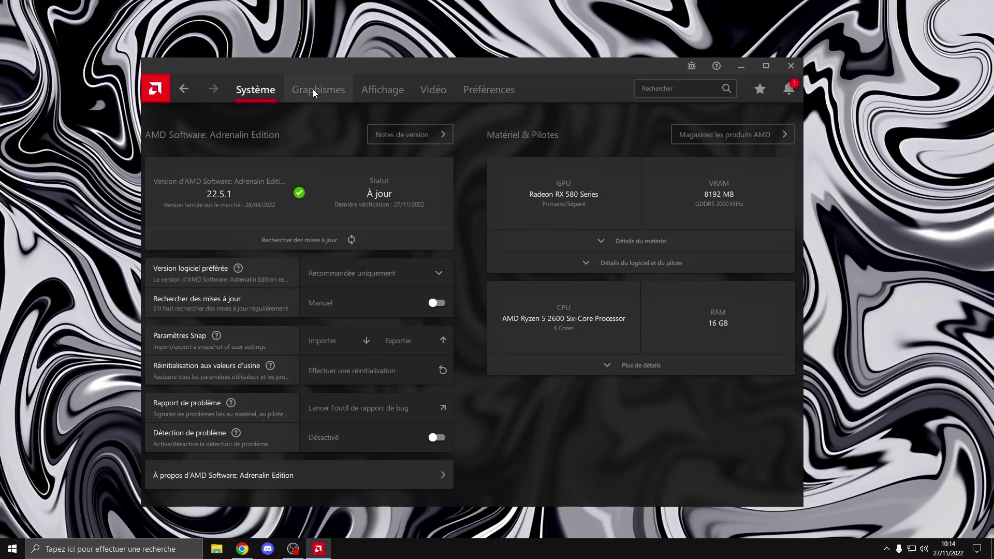
# Switch to the Graphismes page for the Radeon RX 580 Series
pyautogui.click(314, 91)
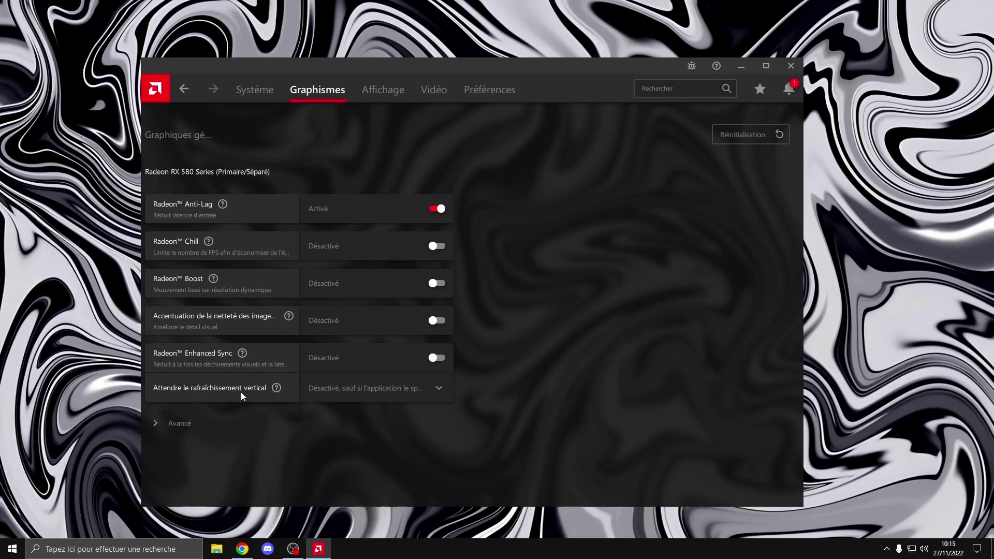
# Set Wait for Vertical Refresh to Always Off and expand the advanced graphics settings
pyautogui.click(356, 392)
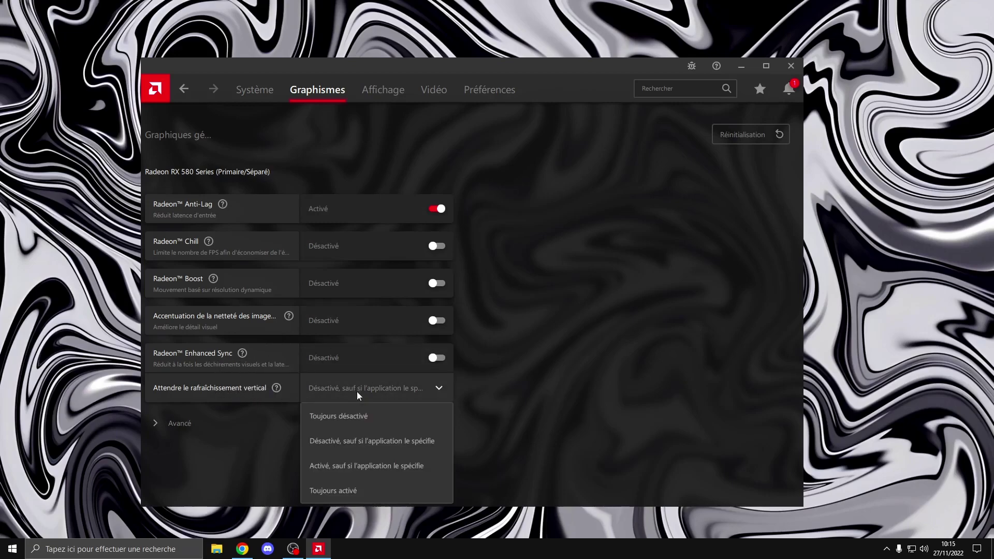
pyautogui.click(373, 419)
pyautogui.click(185, 430)
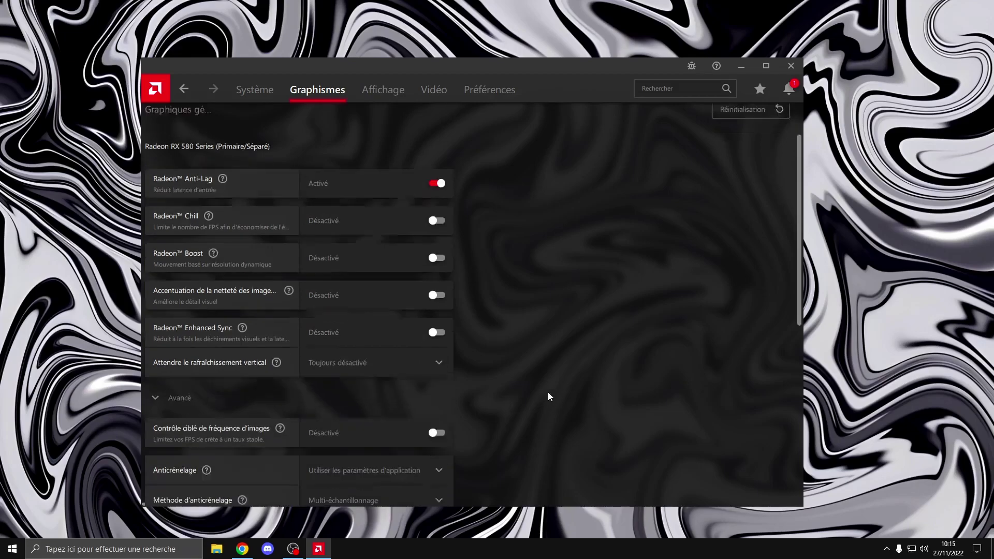
pyautogui.scroll(-5, 549, 393)
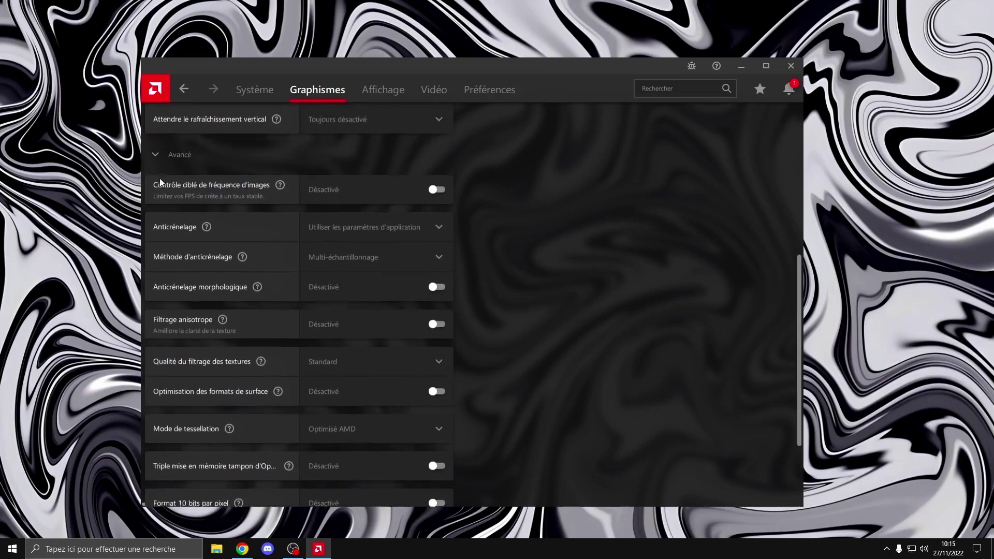
pyautogui.click(166, 154)
pyautogui.click(175, 425)
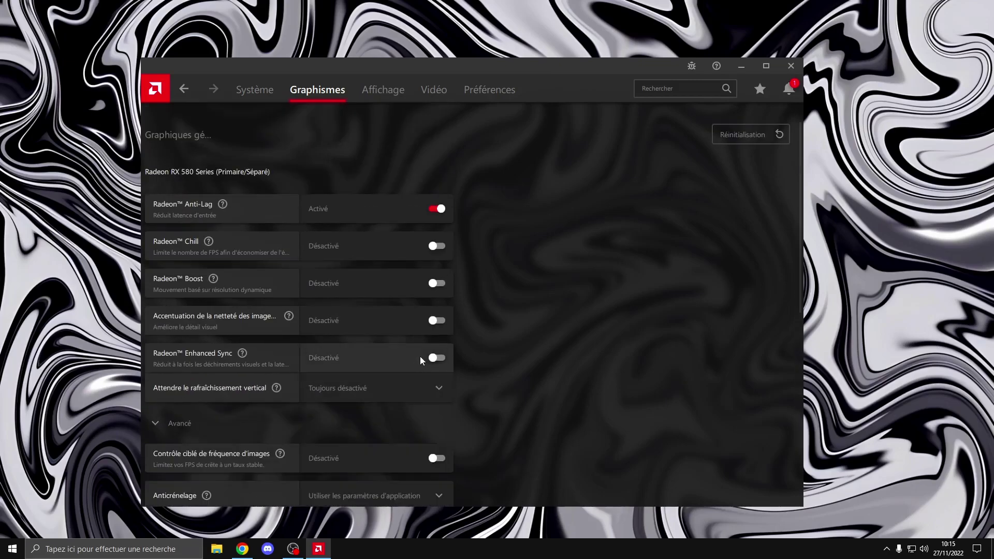
pyautogui.scroll(-5, 381, 331)
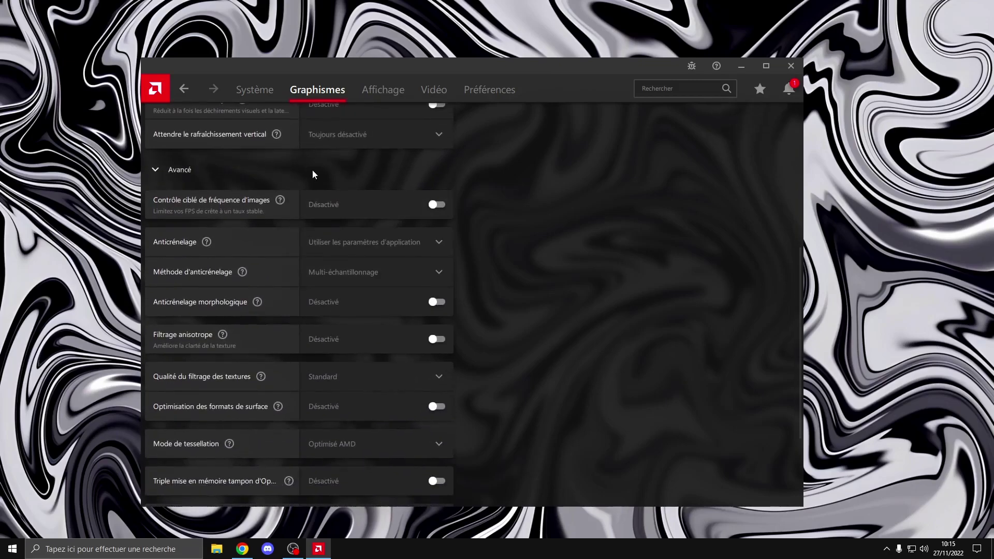
pyautogui.scroll(-3, 469, 181)
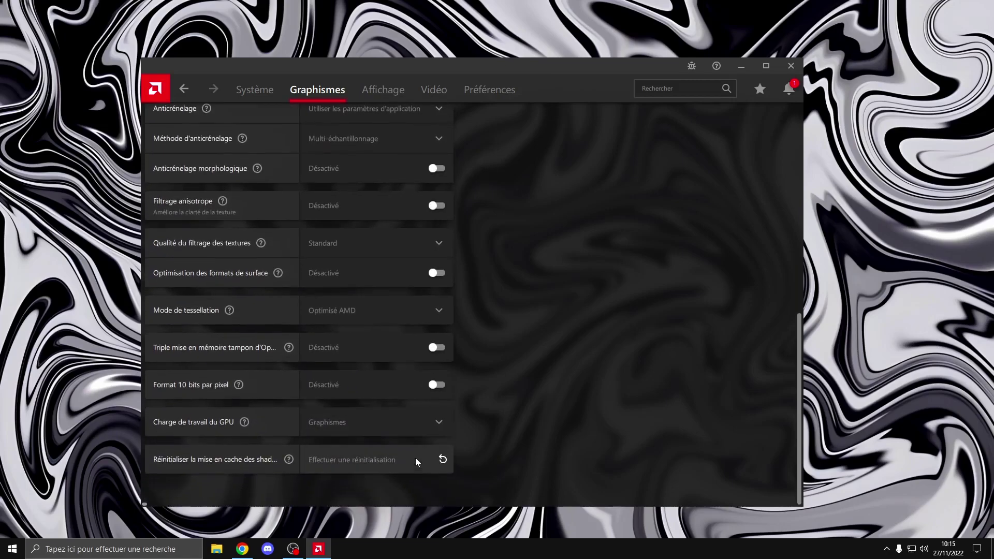
pyautogui.scroll(1, 446, 293)
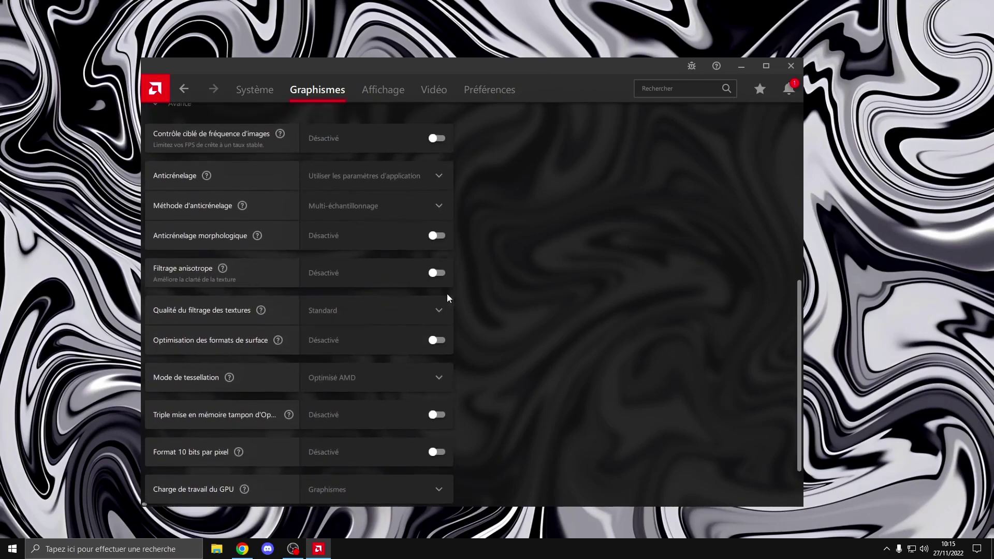
# Set tessellation mode to application settings and texture filtering quality to Performance
pyautogui.click(403, 371)
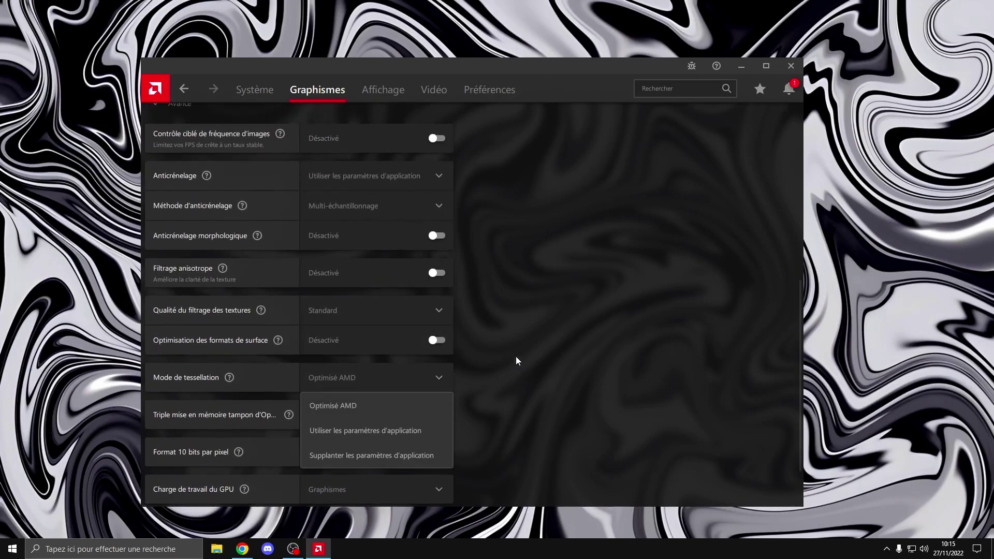
pyautogui.click(408, 430)
pyautogui.scroll(2, 466, 383)
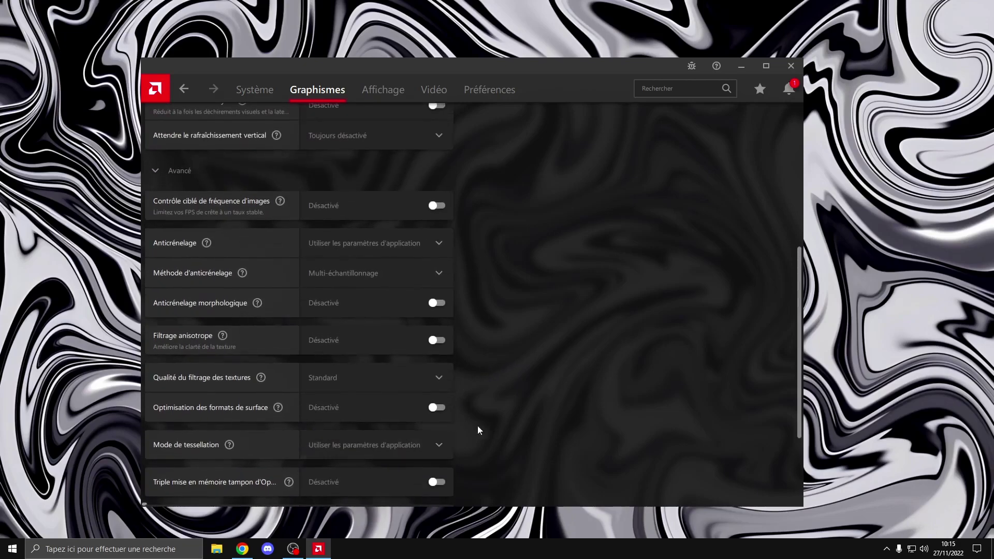
pyautogui.scroll(2, 446, 450)
pyautogui.click(383, 433)
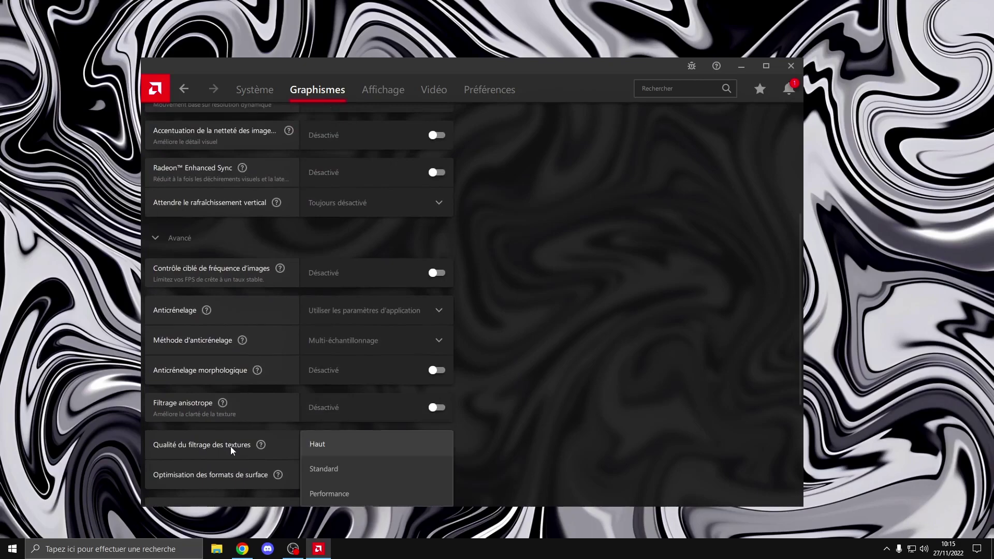
pyautogui.scroll(-2, 243, 438)
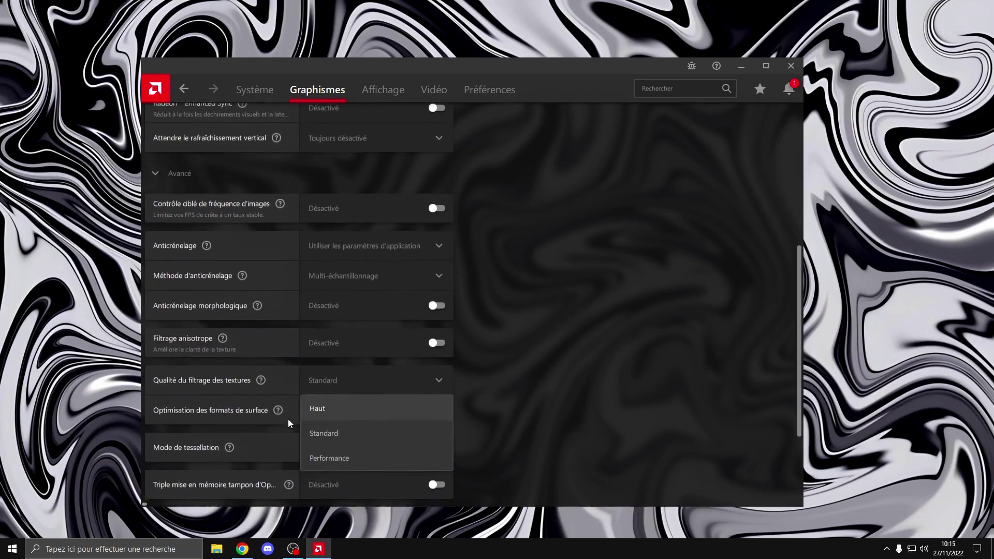
pyautogui.click(334, 456)
# Review the GPU workload option, keeping it set to Graphismes
pyautogui.scroll(2, 515, 363)
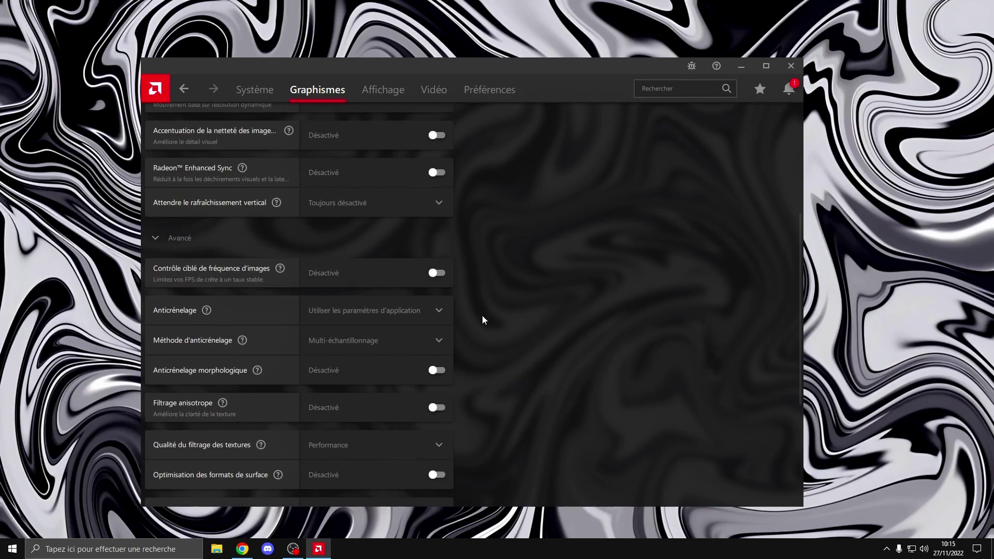
pyautogui.scroll(-5, 482, 316)
pyautogui.scroll(2, 483, 310)
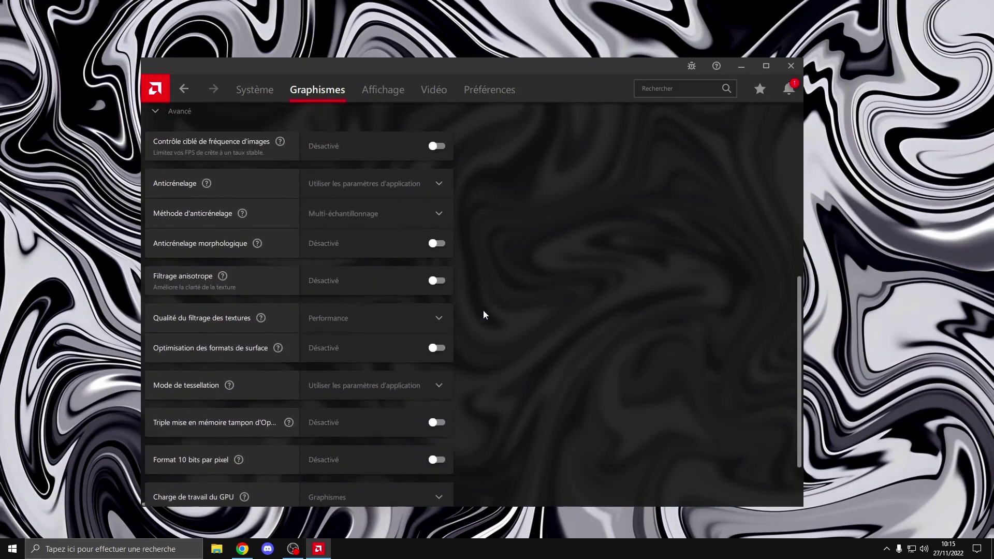
pyautogui.scroll(-3, 435, 325)
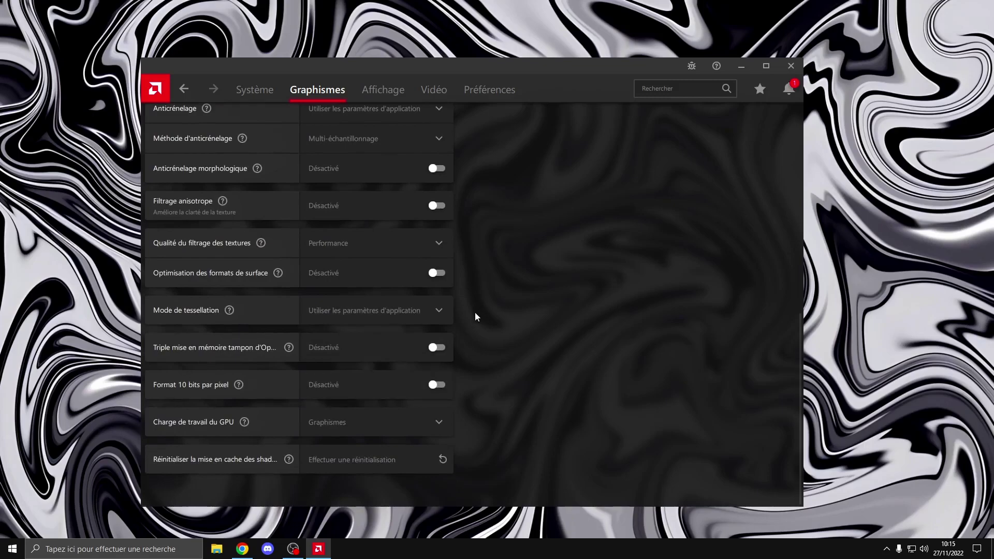
pyautogui.click(353, 412)
pyautogui.click(496, 421)
pyautogui.scroll(10, 451, 424)
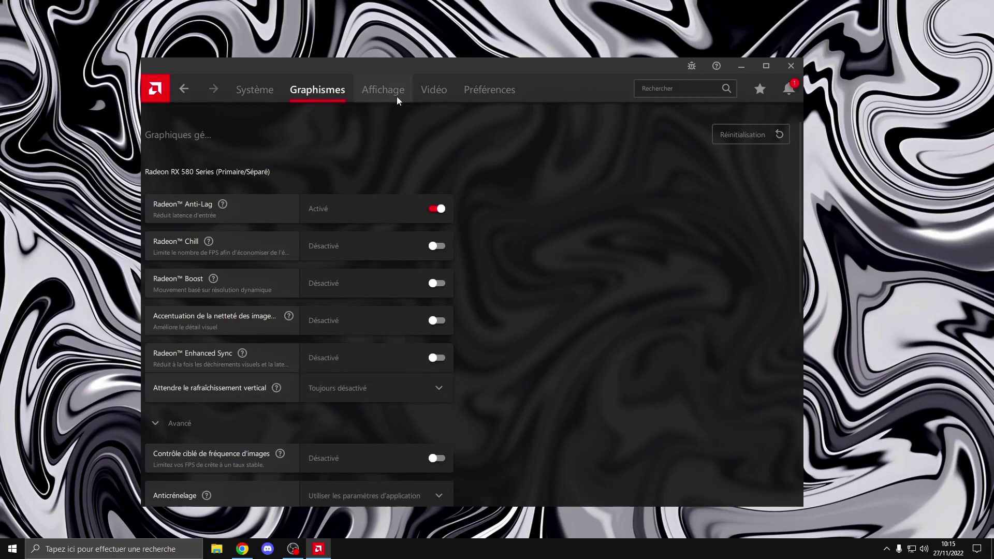
pyautogui.scroll(-8, 430, 210)
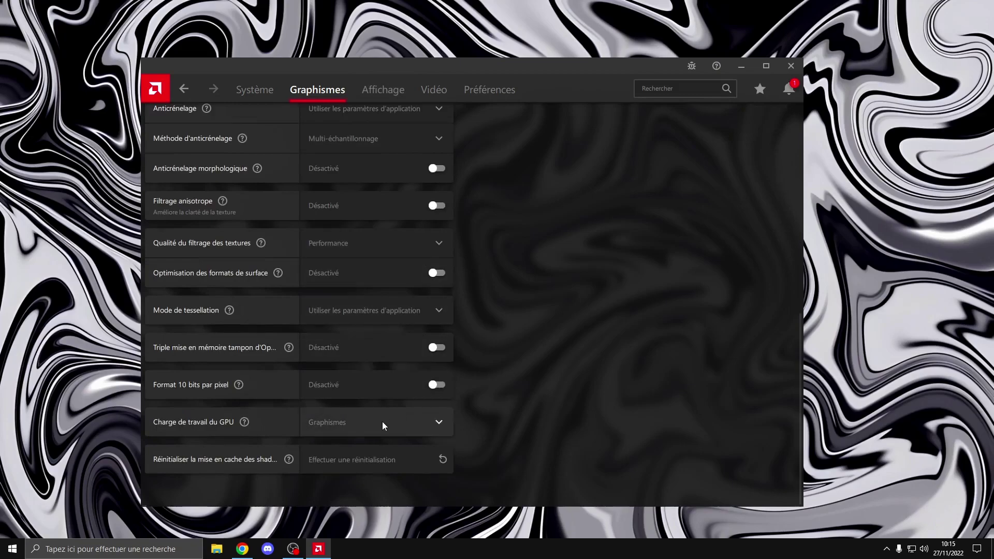
pyautogui.click(432, 422)
pyautogui.click(449, 413)
pyautogui.click(370, 417)
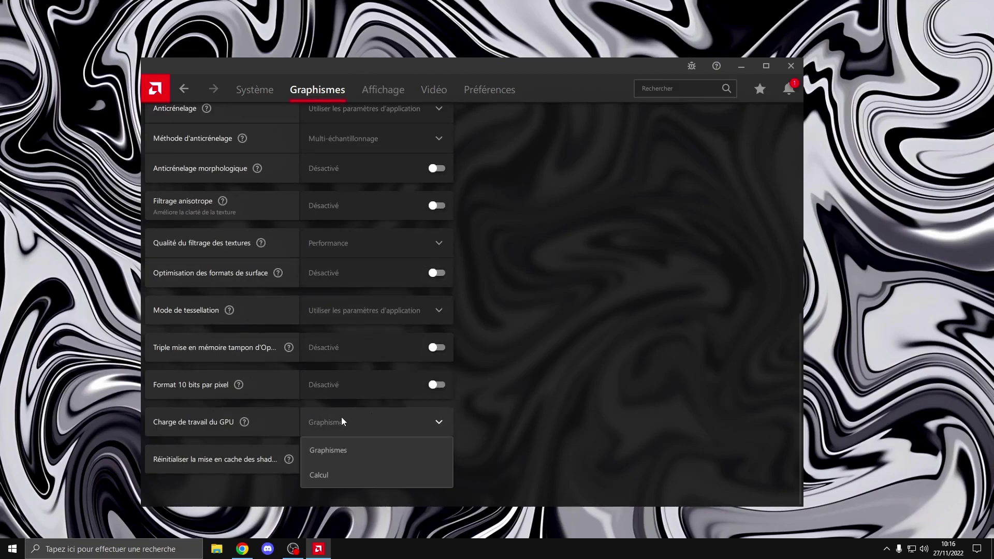
pyautogui.click(393, 446)
pyautogui.scroll(10, 402, 212)
pyautogui.click(394, 84)
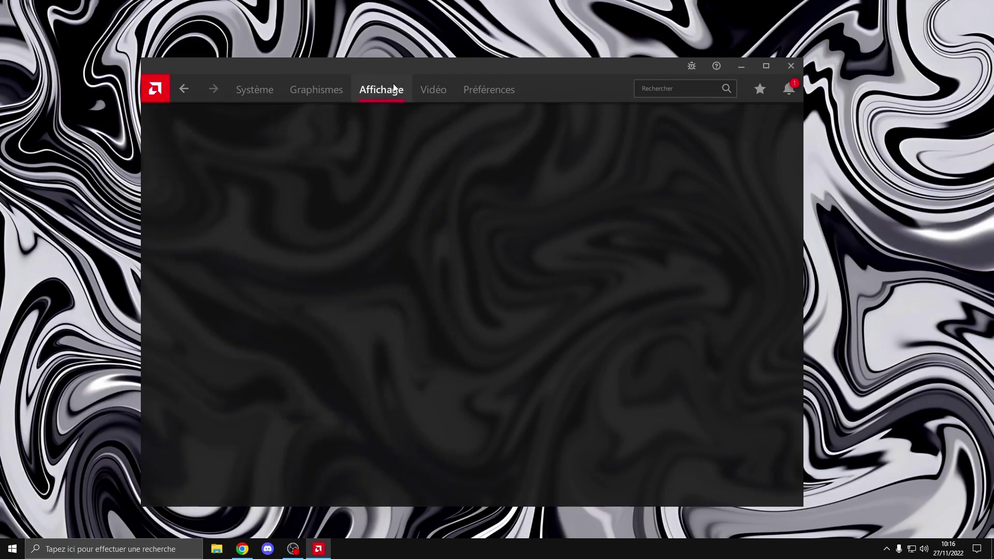
pyautogui.scroll(-3, 417, 162)
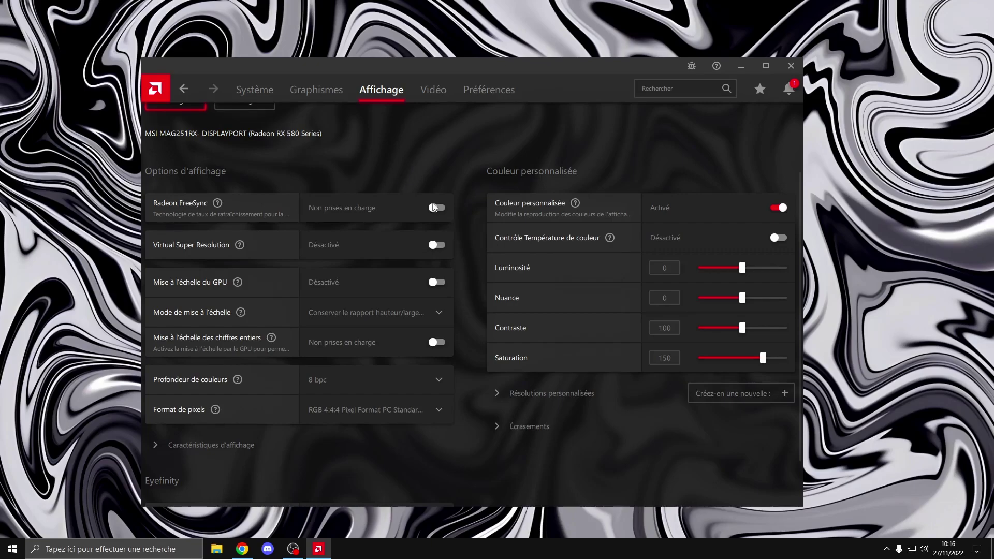
pyautogui.scroll(2, 388, 174)
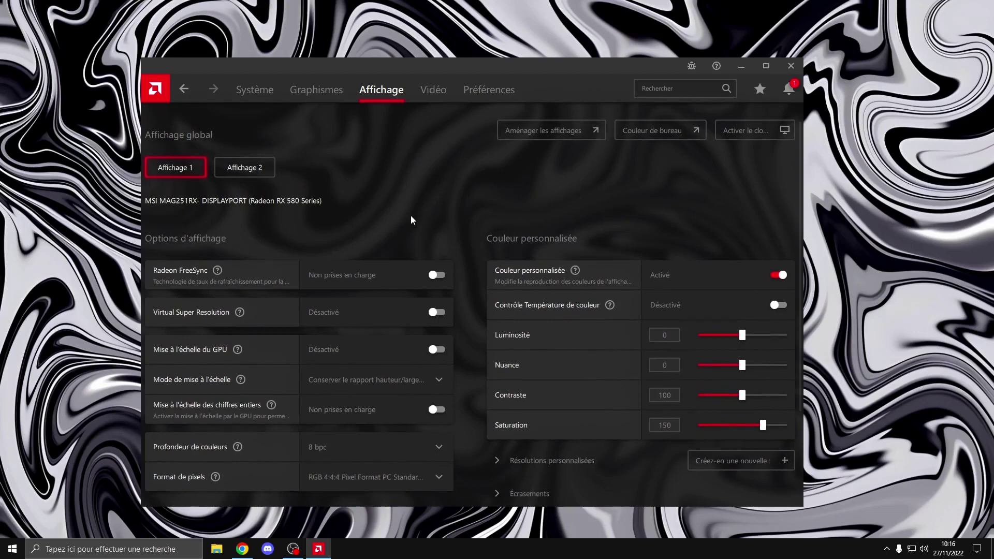
pyautogui.scroll(-2, 399, 207)
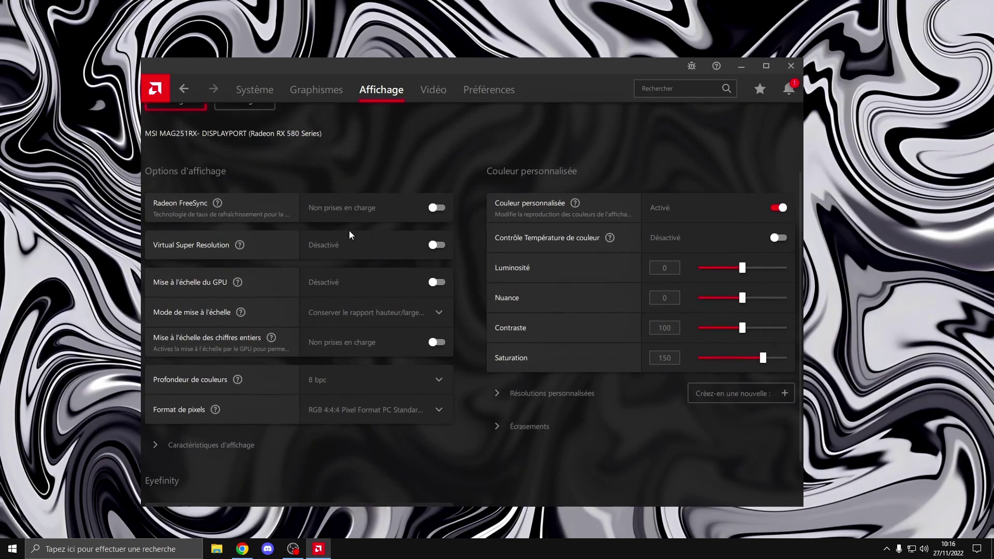
pyautogui.scroll(-1, 362, 199)
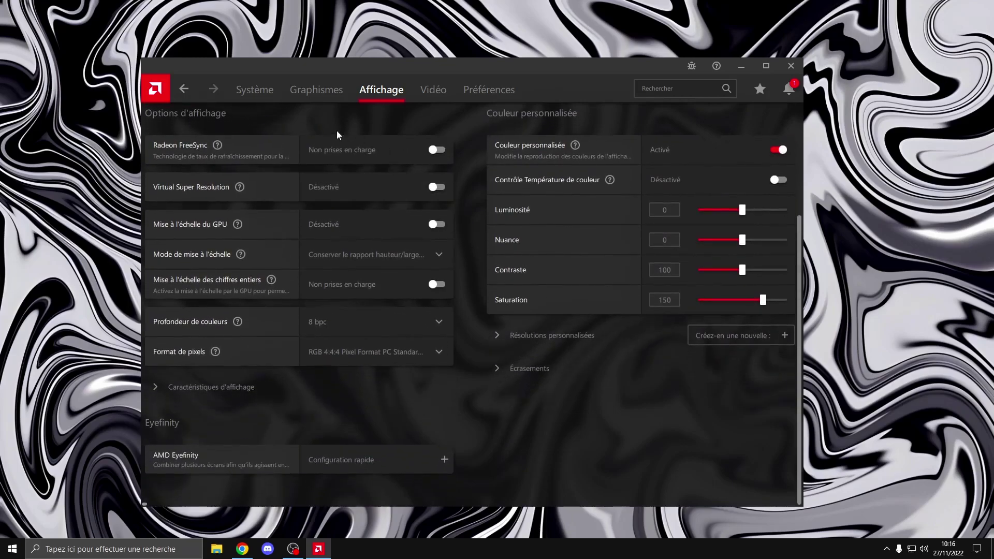
pyautogui.scroll(2, 377, 189)
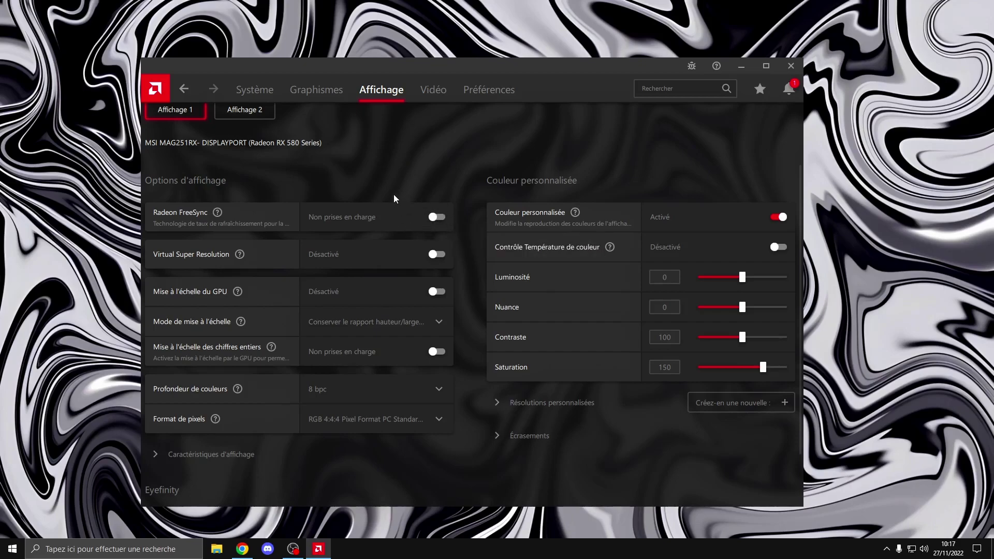
pyautogui.scroll(-2, 394, 194)
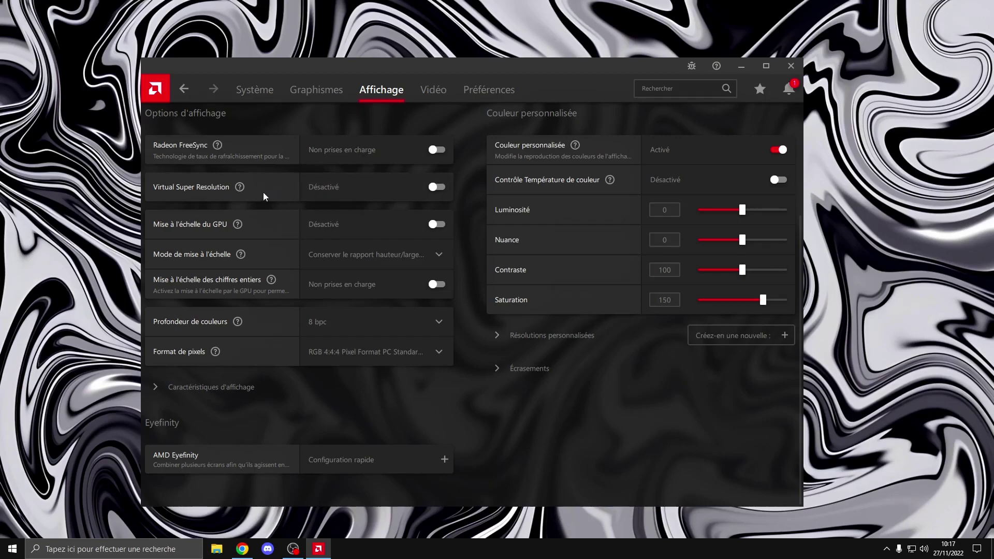
pyautogui.moveTo(241, 188)
pyautogui.click(377, 260)
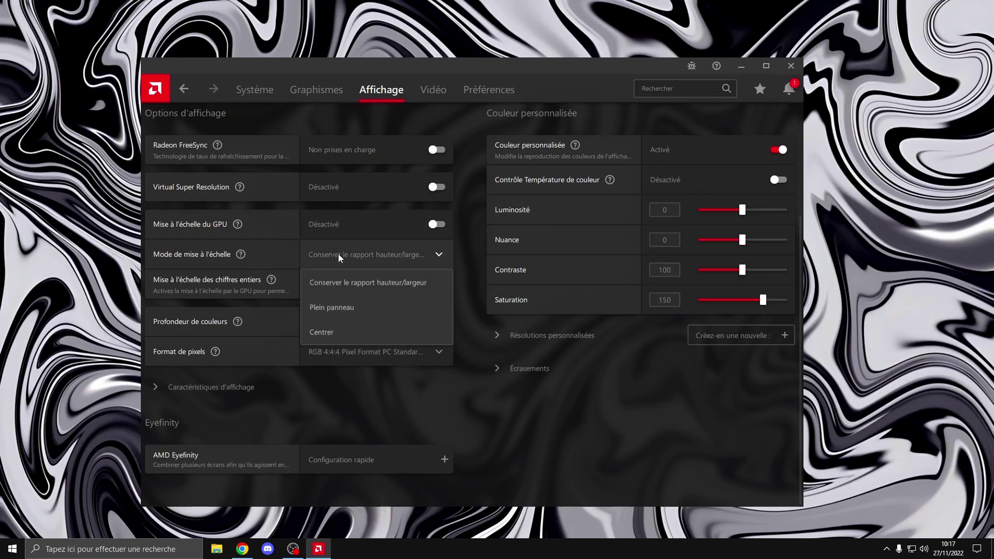
pyautogui.click(466, 249)
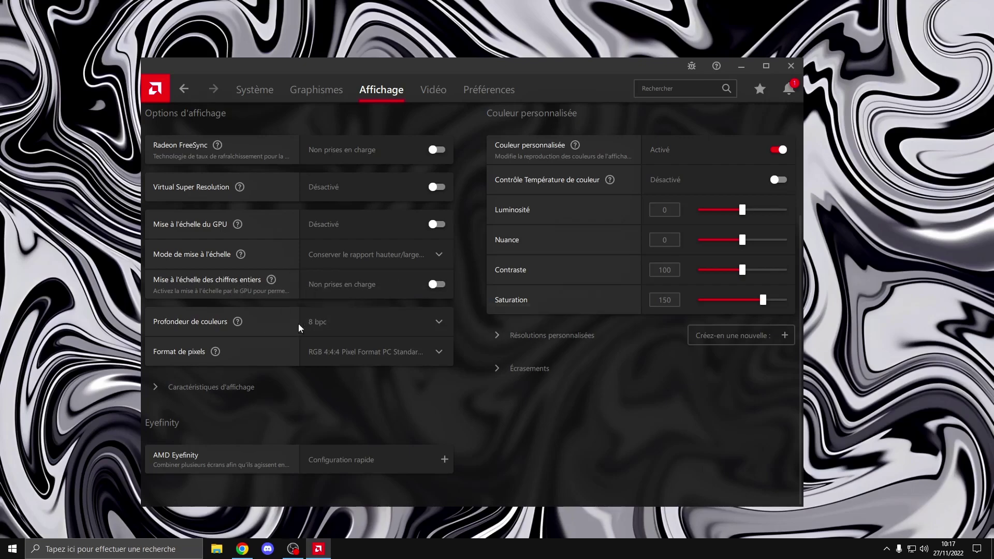
pyautogui.click(332, 326)
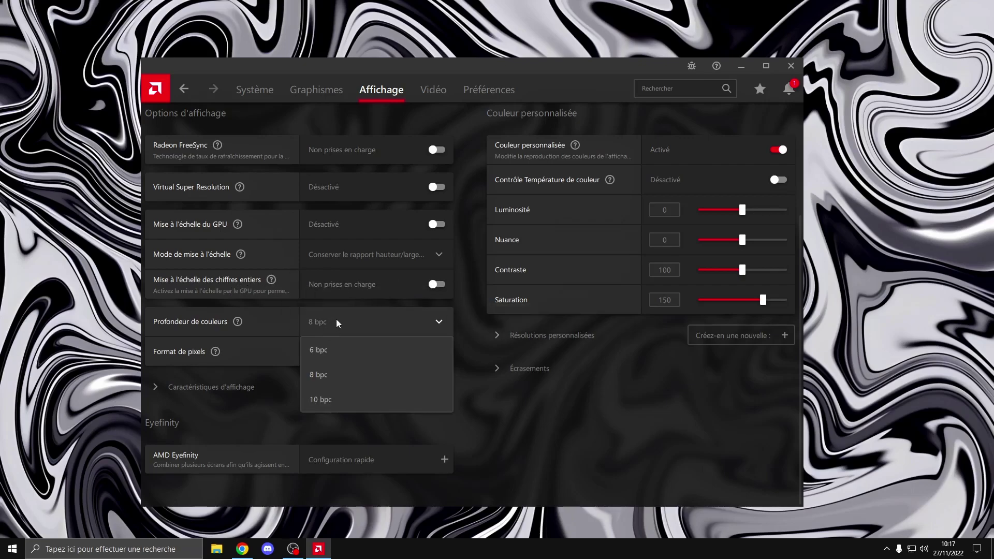
pyautogui.click(457, 324)
pyautogui.scroll(3, 323, 281)
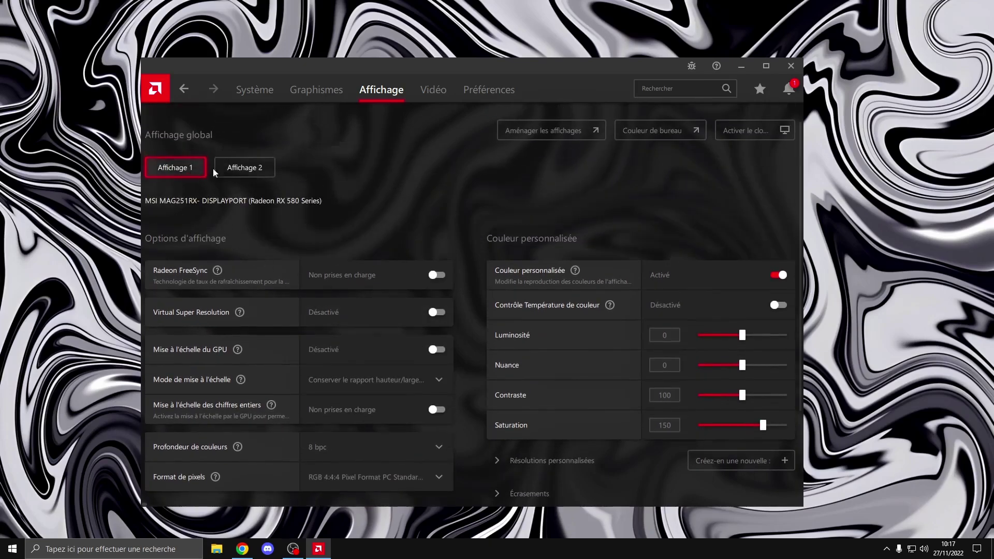
pyautogui.scroll(-2, 223, 181)
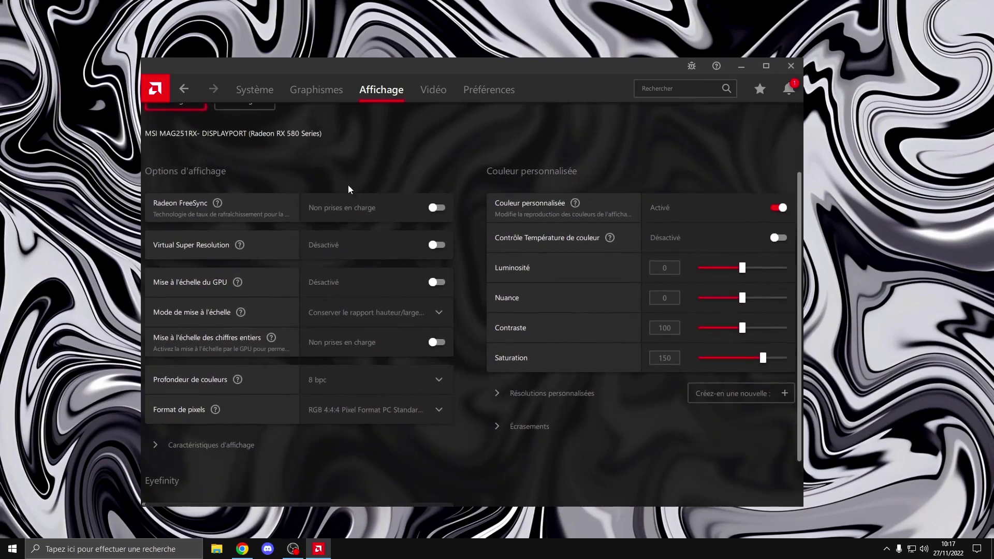
pyautogui.scroll(-1, 348, 186)
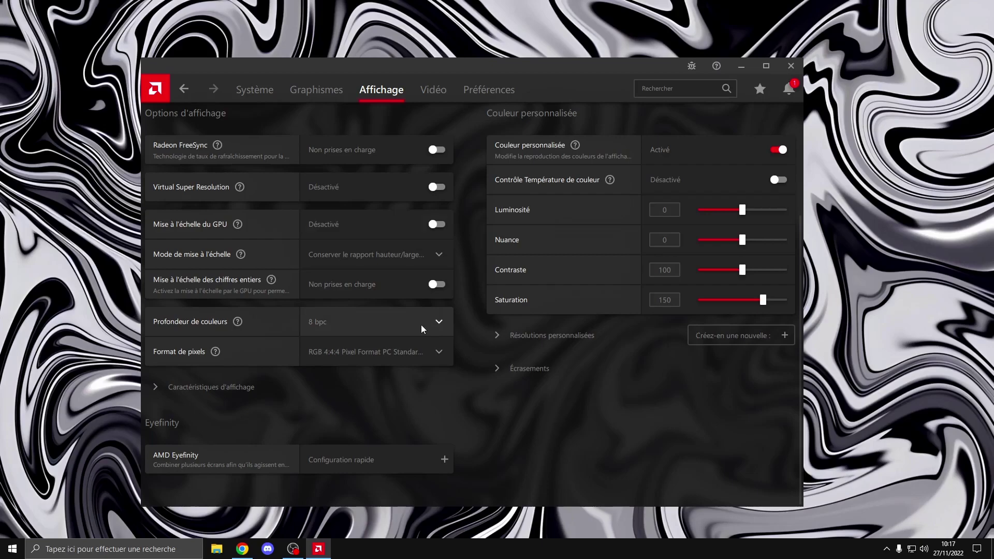
pyautogui.click(369, 321)
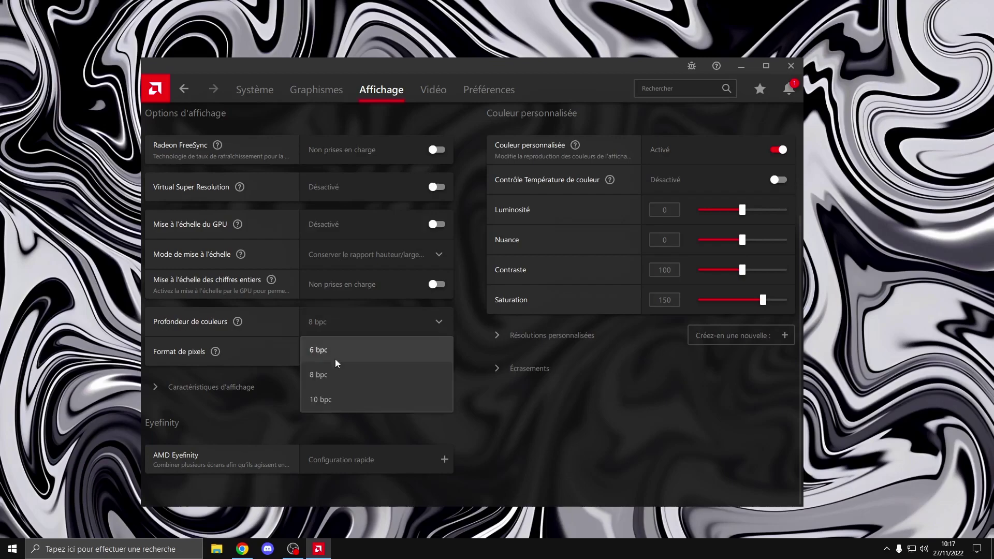
pyautogui.click(444, 329)
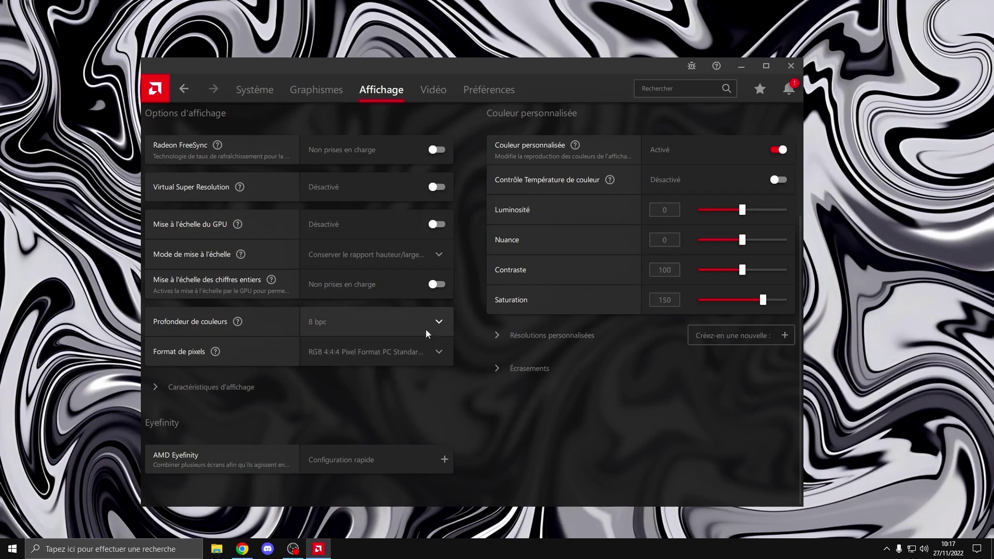
pyautogui.click(337, 320)
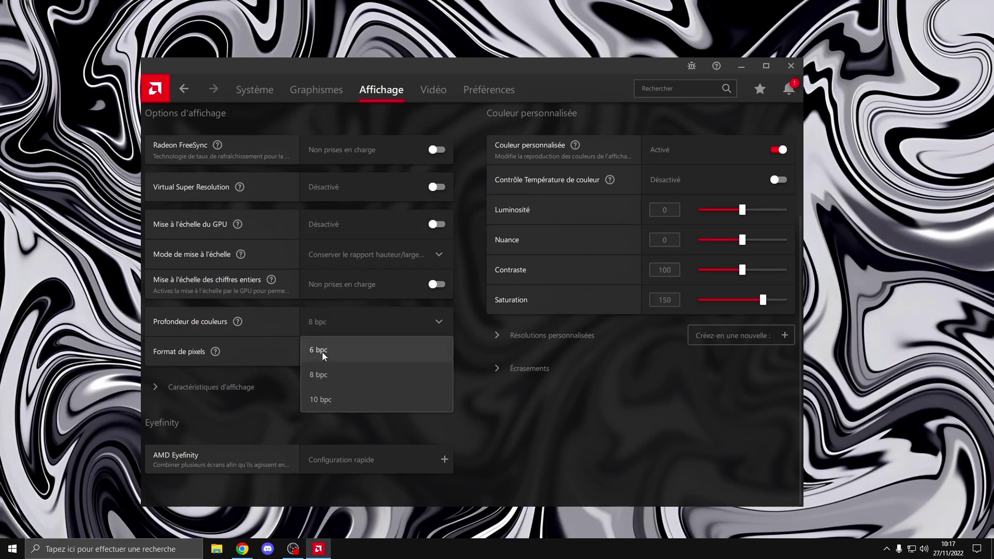
pyautogui.click(452, 317)
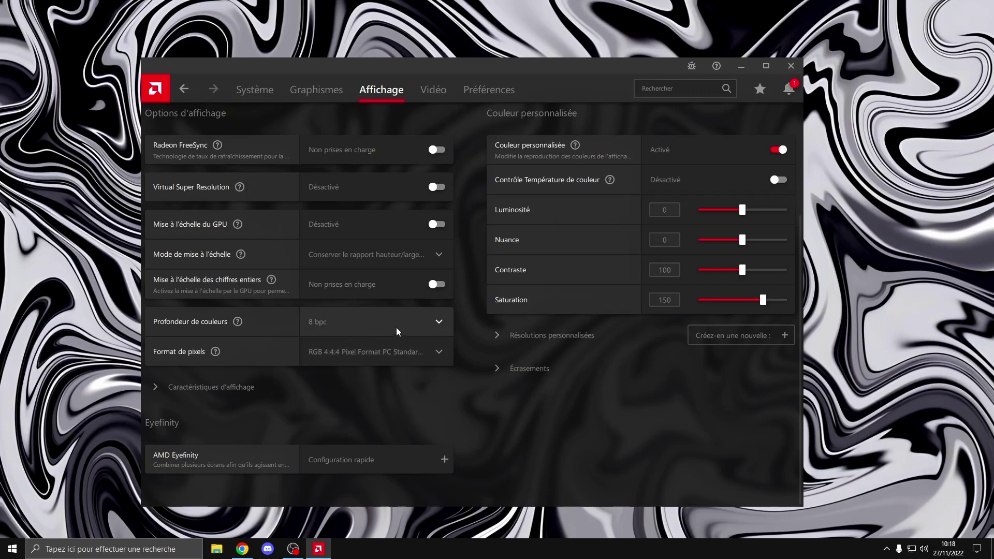
pyautogui.click(353, 362)
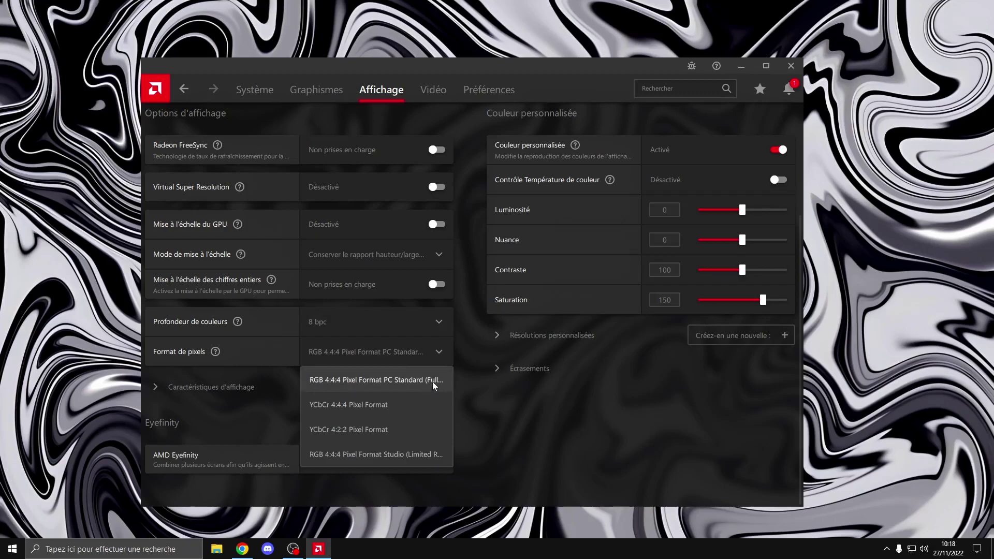
pyautogui.click(481, 380)
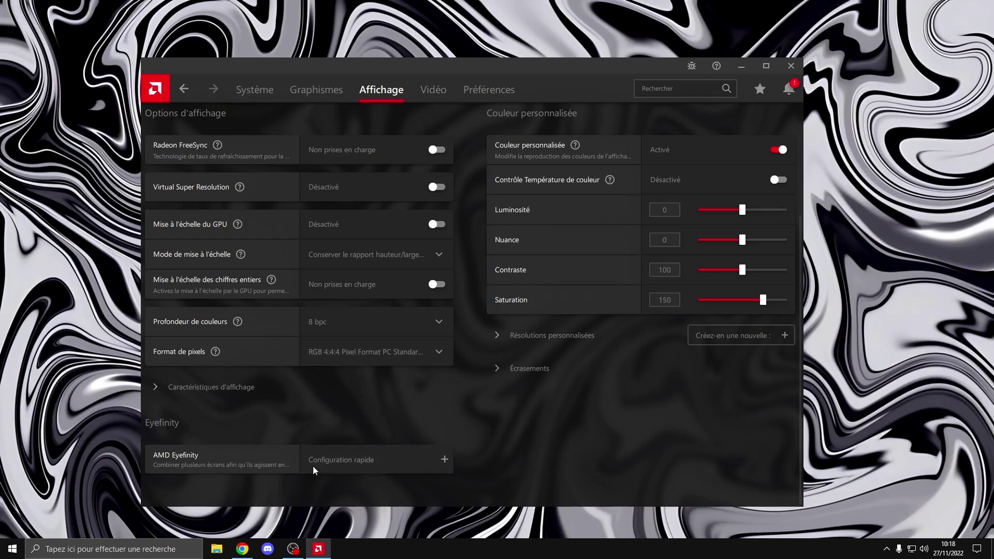
# Browse Display 1 and the PL2470H Display 2 options, then switch to the Vidéo page
pyautogui.scroll(3, 419, 459)
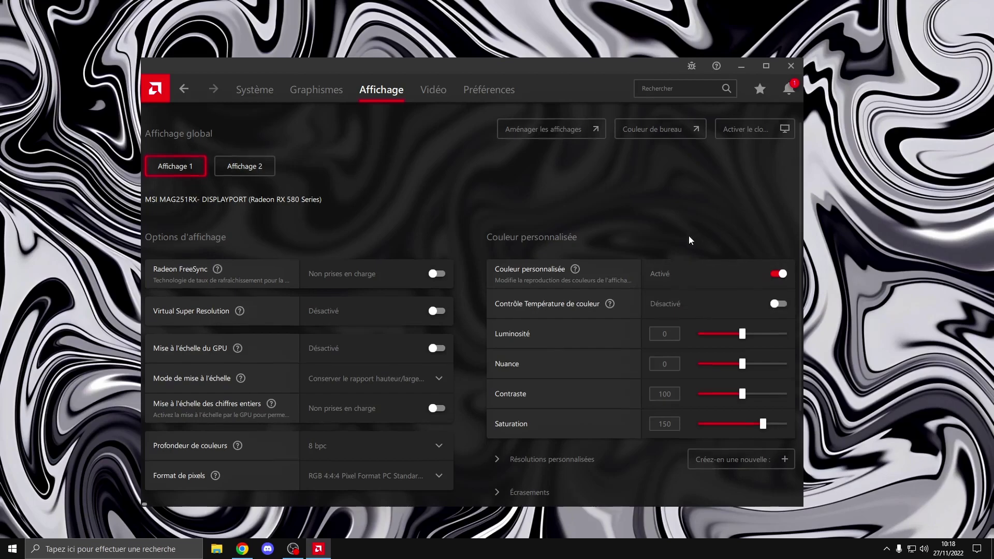
pyautogui.scroll(-2, 689, 234)
pyautogui.scroll(1, 759, 309)
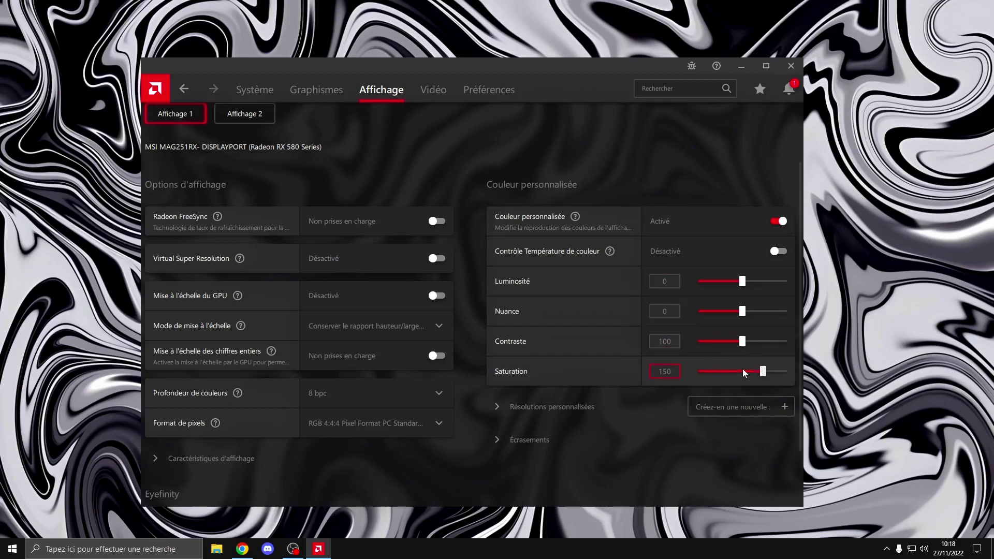
pyautogui.scroll(1, 738, 221)
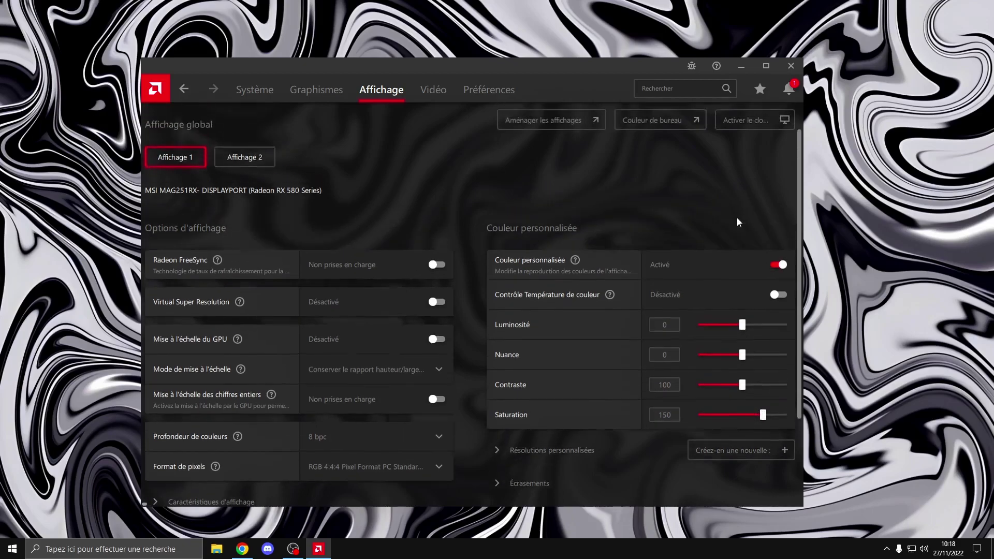
pyautogui.scroll(1, 737, 221)
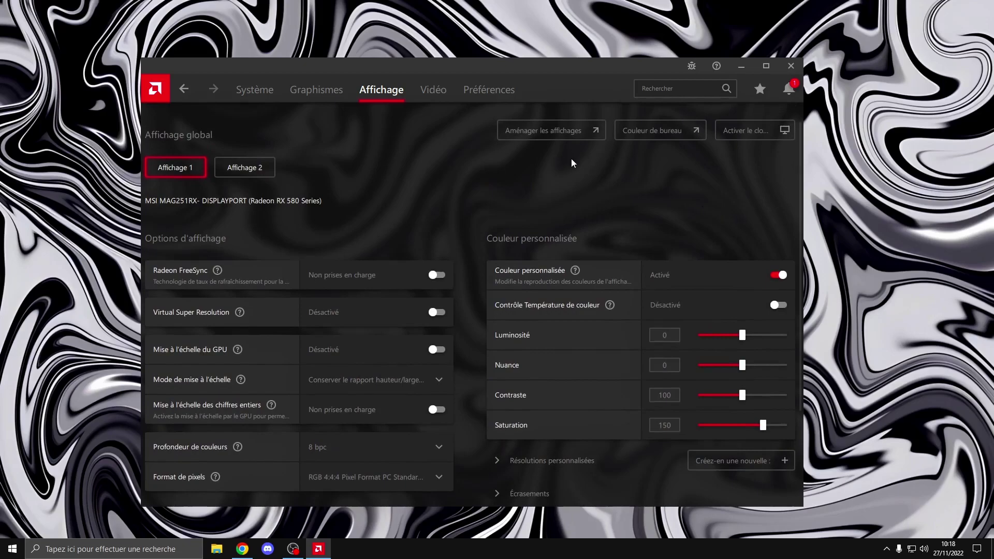
pyautogui.click(257, 173)
pyautogui.scroll(-3, 645, 244)
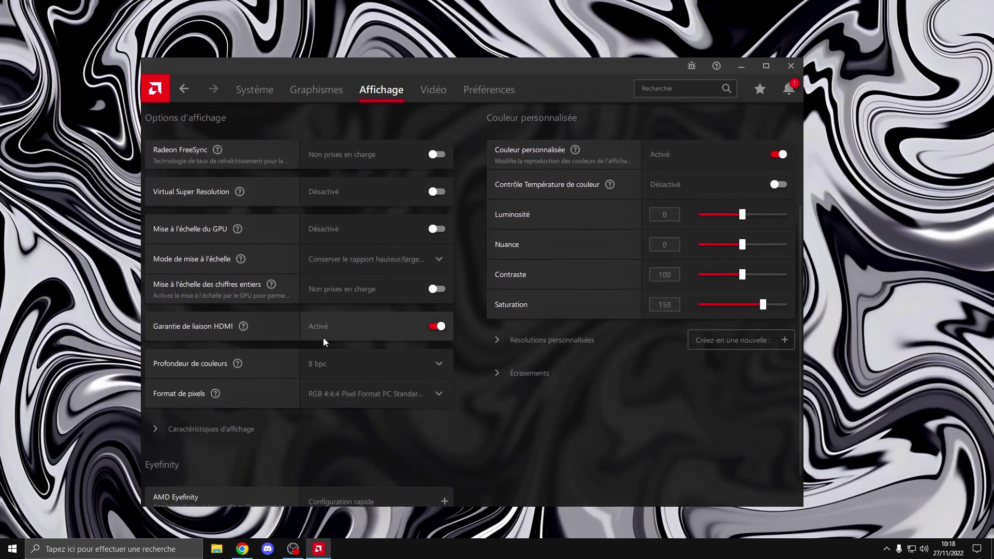
pyautogui.scroll(2, 287, 327)
pyautogui.scroll(2, 273, 395)
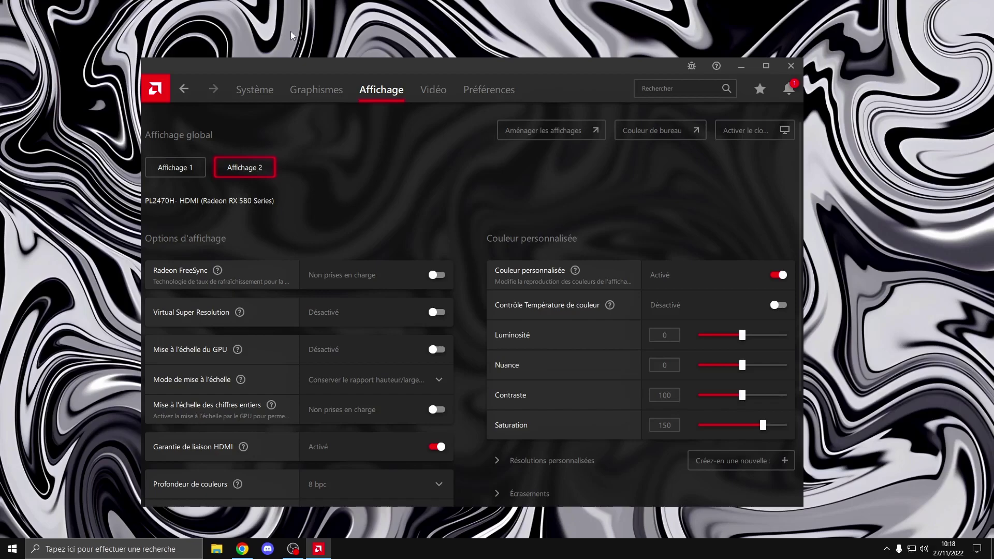
pyautogui.click(175, 168)
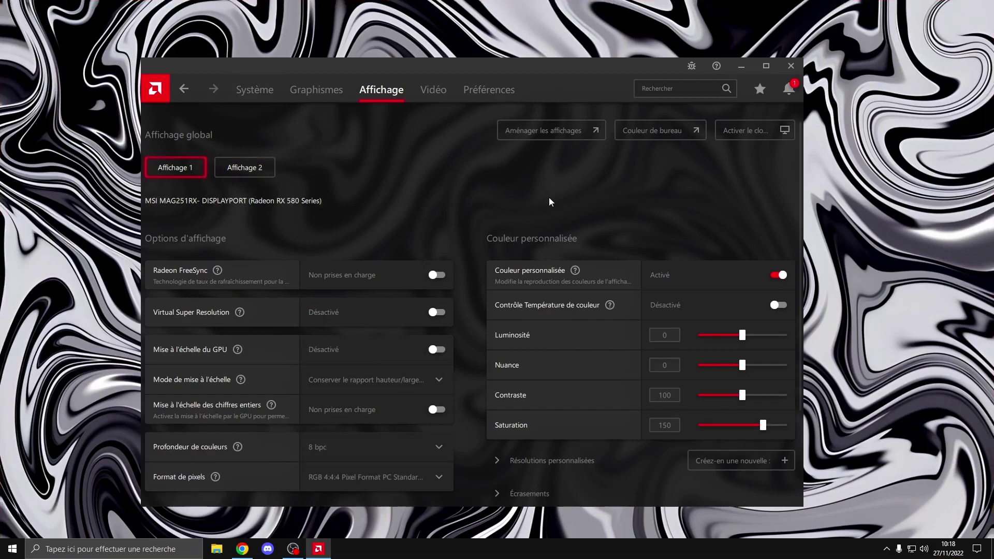
pyautogui.click(434, 93)
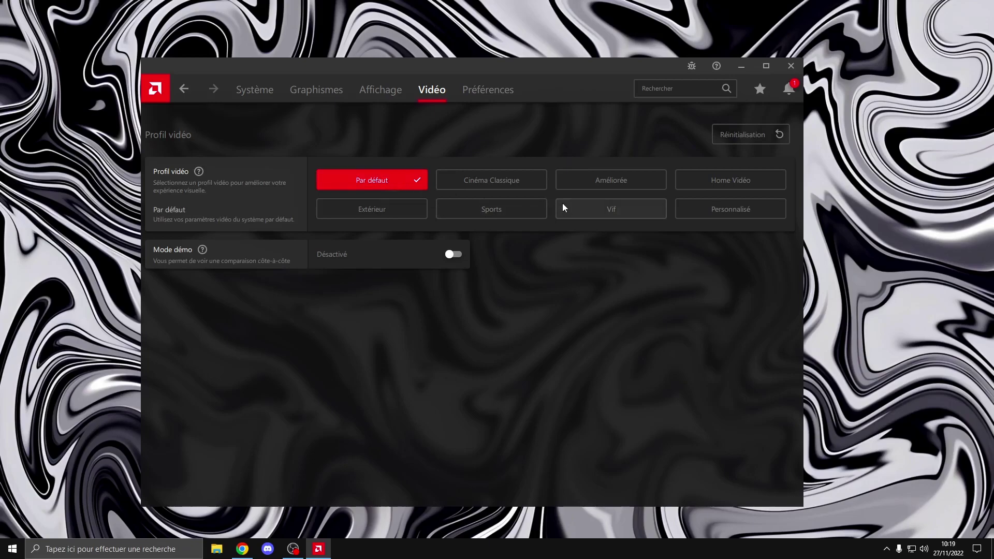
# Switch the video profile to Sports and go to the Préférences page
pyautogui.click(504, 206)
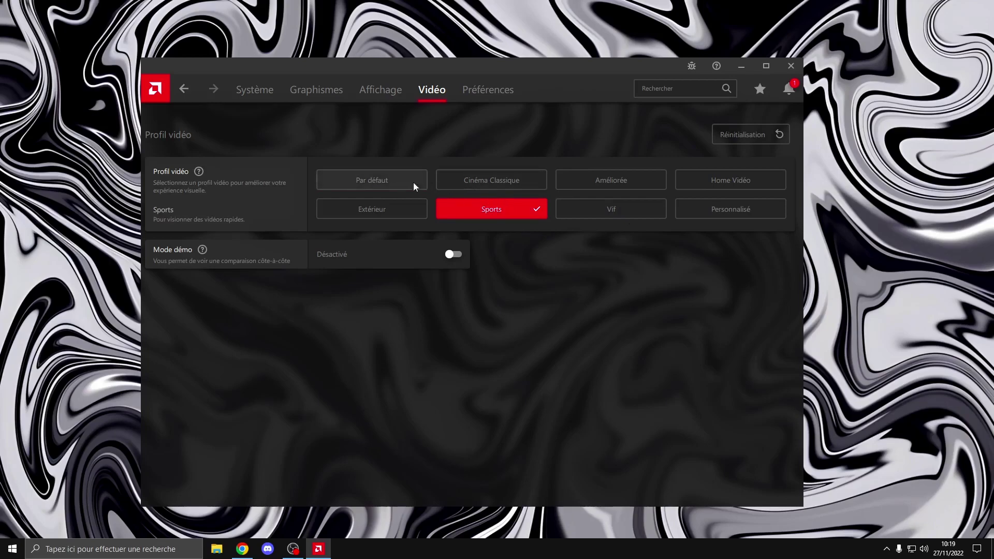
pyautogui.click(477, 91)
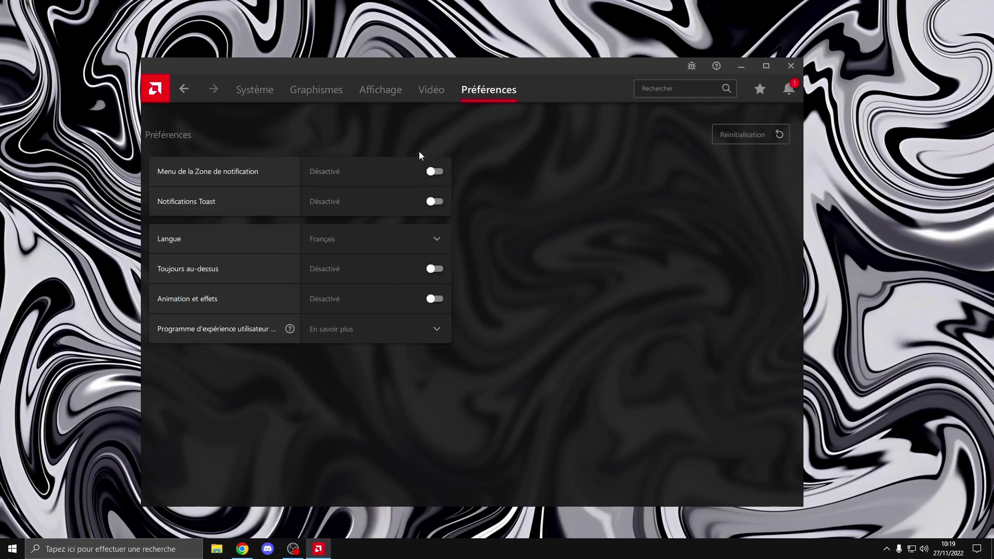
# Check the interface language options, keeping Français
pyautogui.click(977, 549)
pyautogui.click(641, 206)
pyautogui.click(344, 241)
pyautogui.click(542, 259)
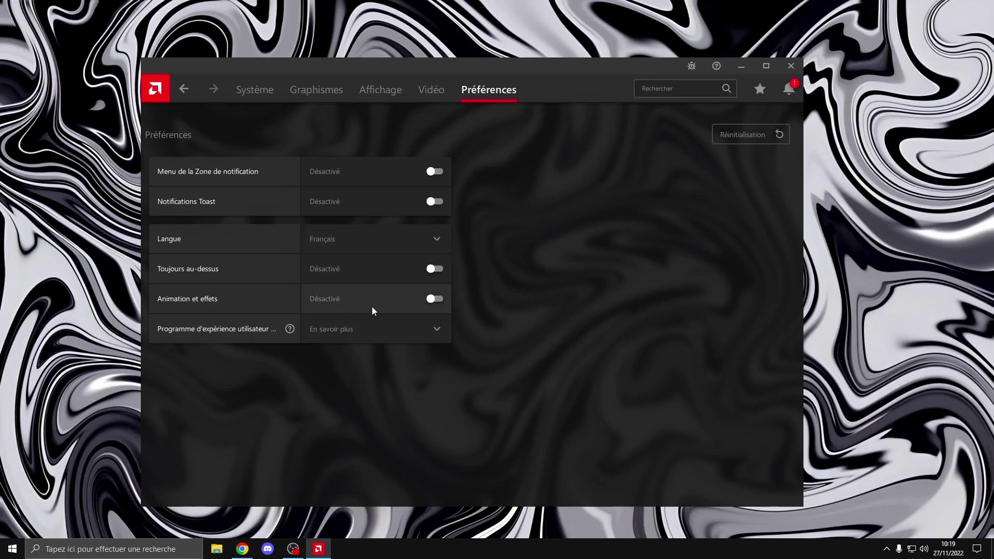
# Toggle Animation et effets on and back off, leaving the experience programme unchanged
pyautogui.moveTo(529, 83)
pyautogui.mouseDown()
pyautogui.moveTo(518, 72)
pyautogui.moveTo(510, 88)
pyautogui.mouseUp()
pyautogui.click(415, 299)
pyautogui.click(419, 296)
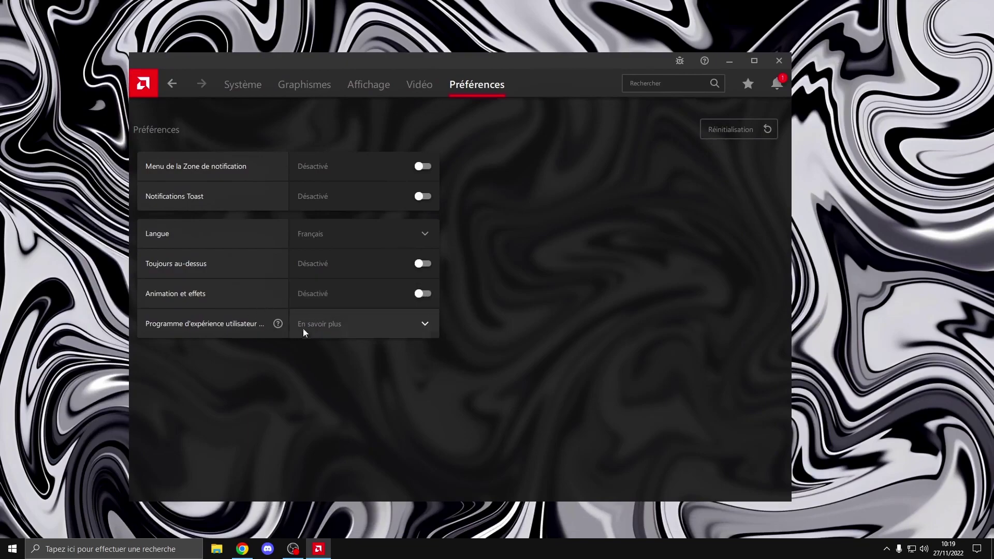
pyautogui.click(339, 329)
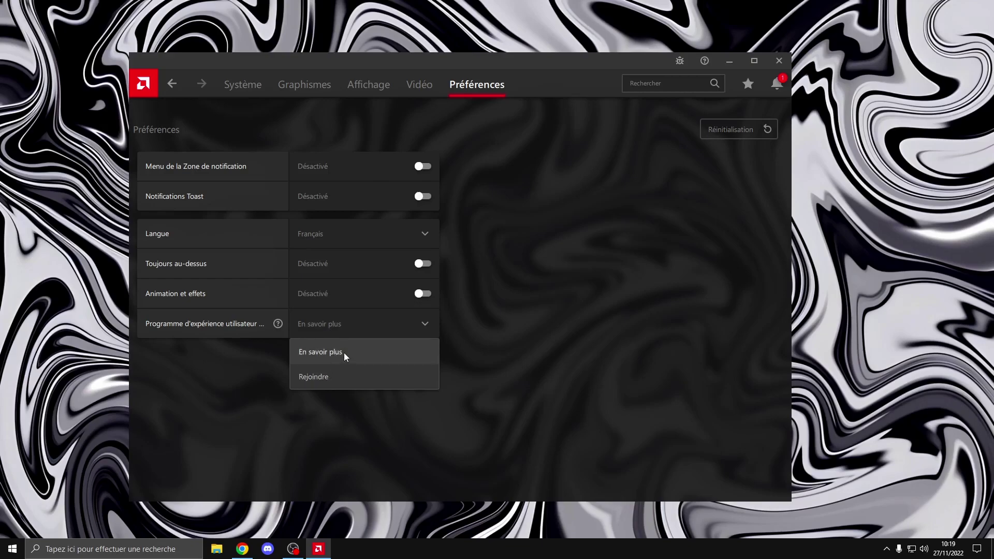
pyautogui.click(485, 334)
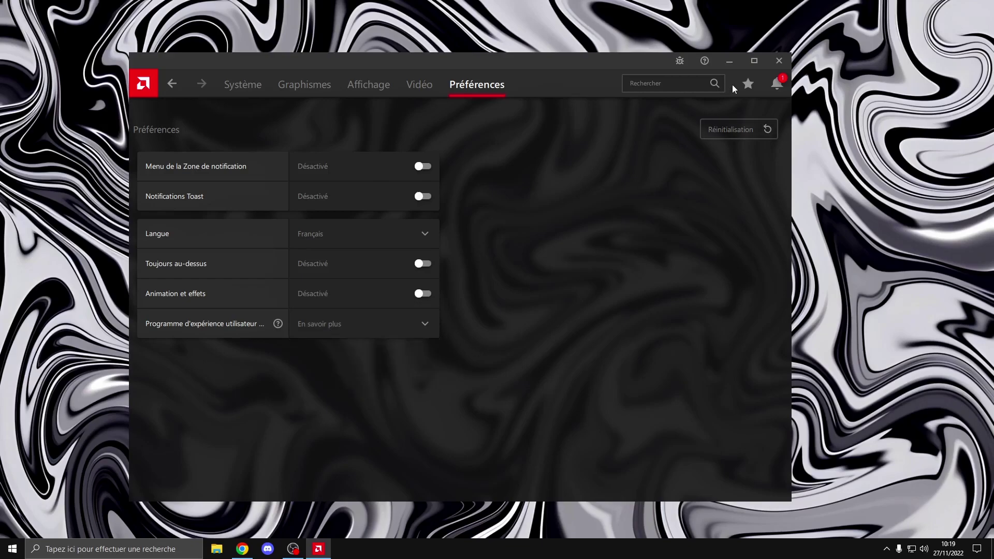
pyautogui.click(733, 62)
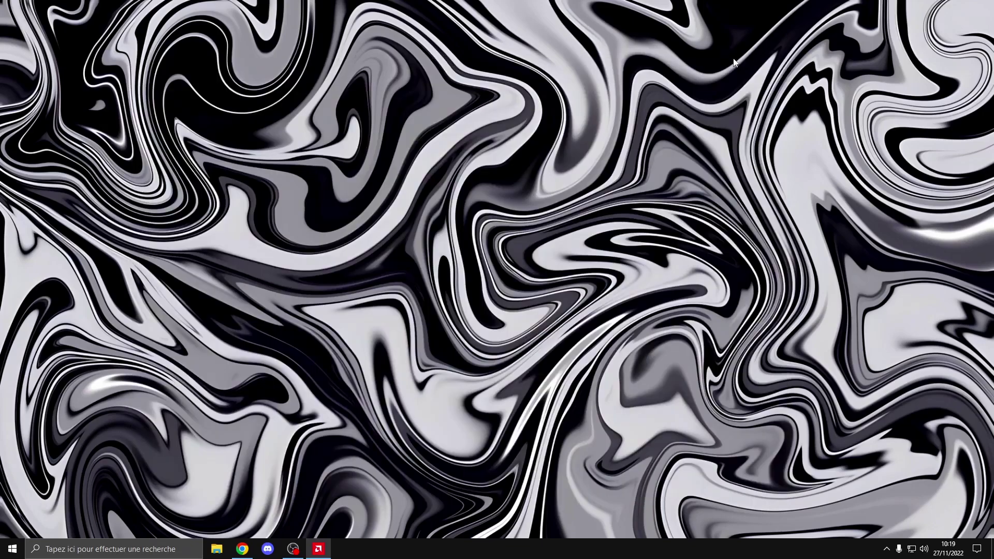